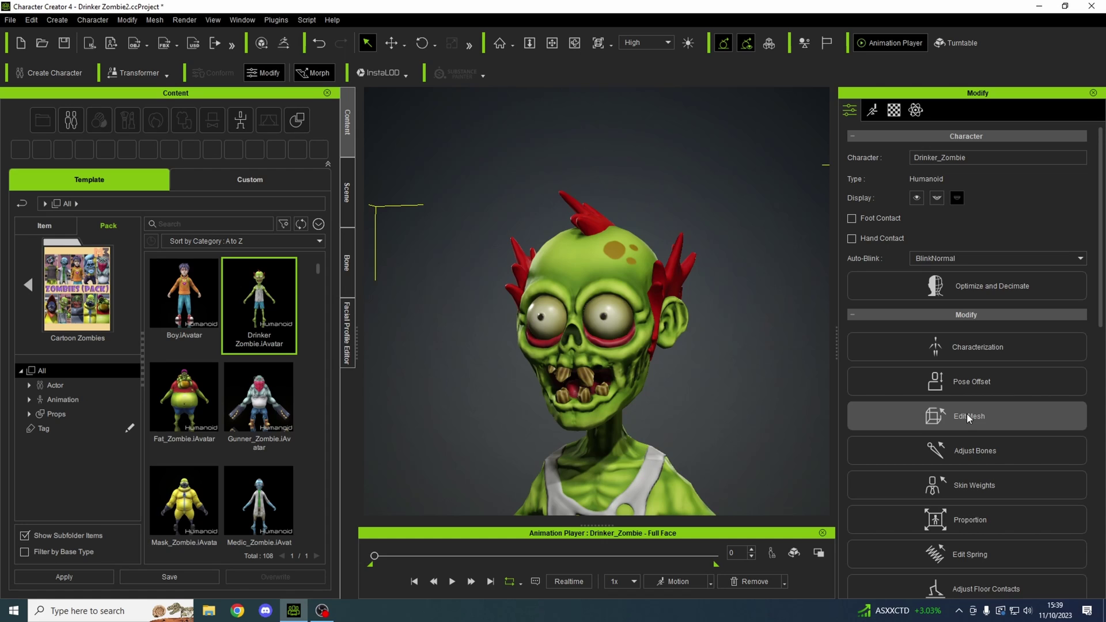
Extract the zombie's eyeball from the head as its own mesh, using Element mode.
click(967, 414)
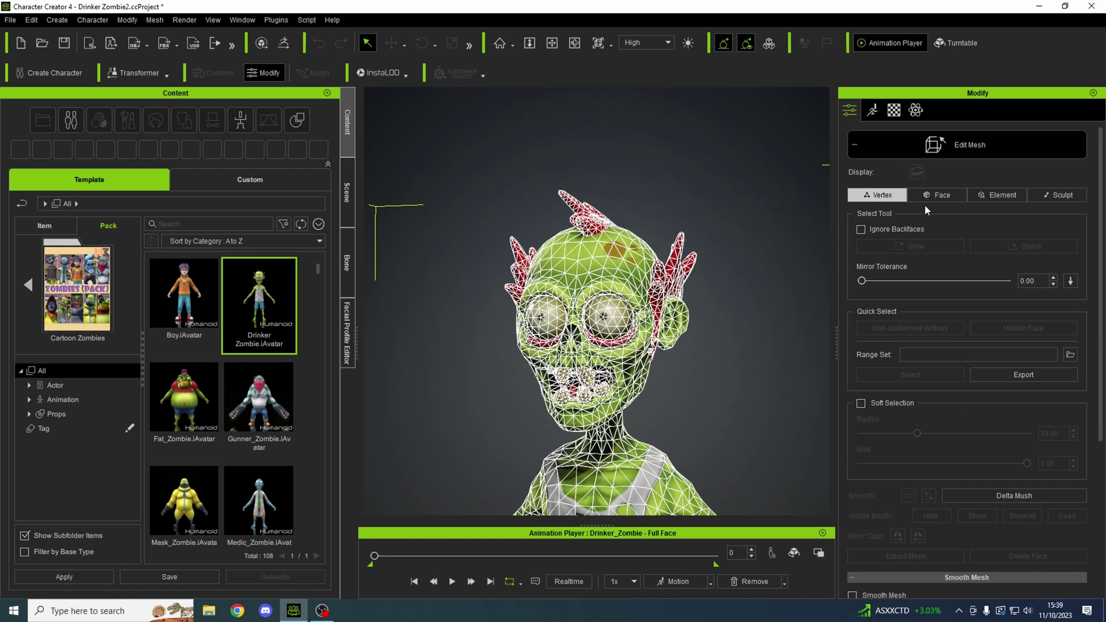
click(1003, 196)
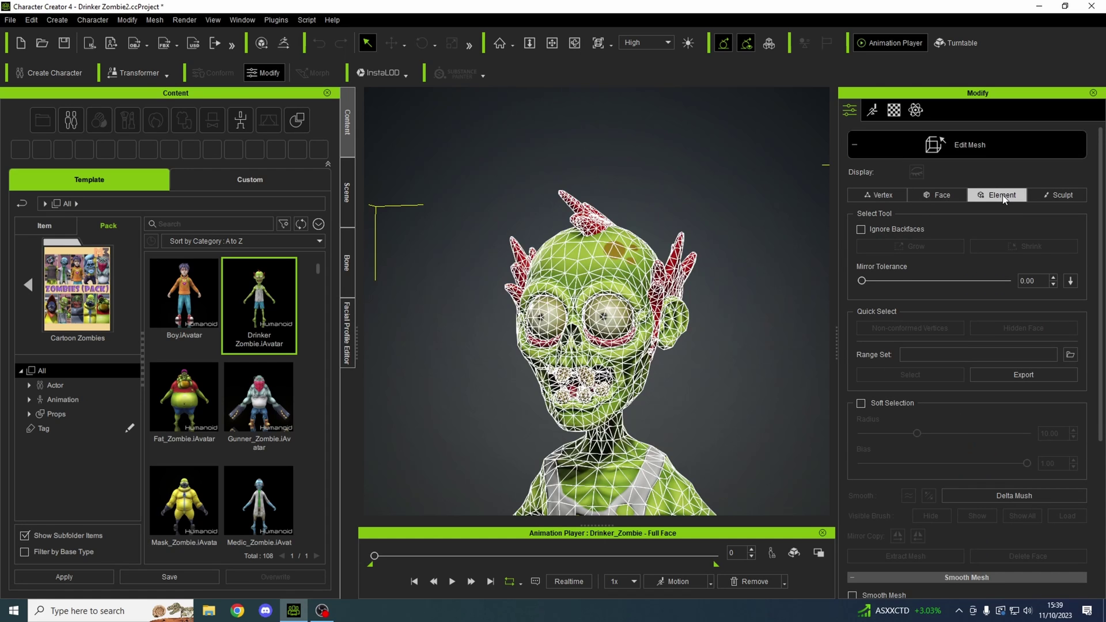
click(611, 311)
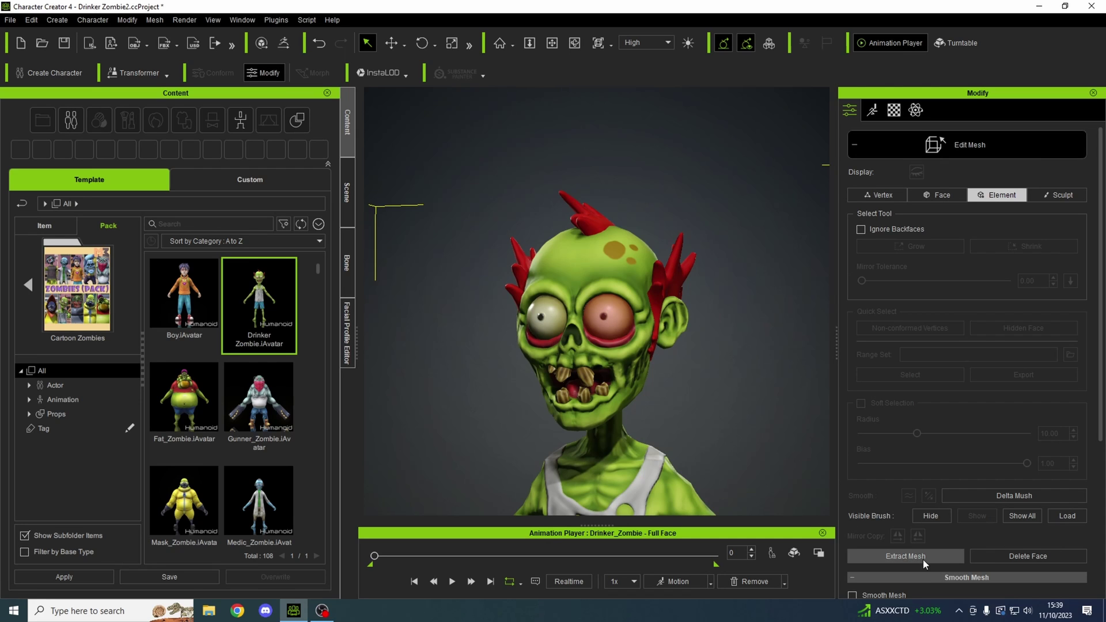
click(908, 556)
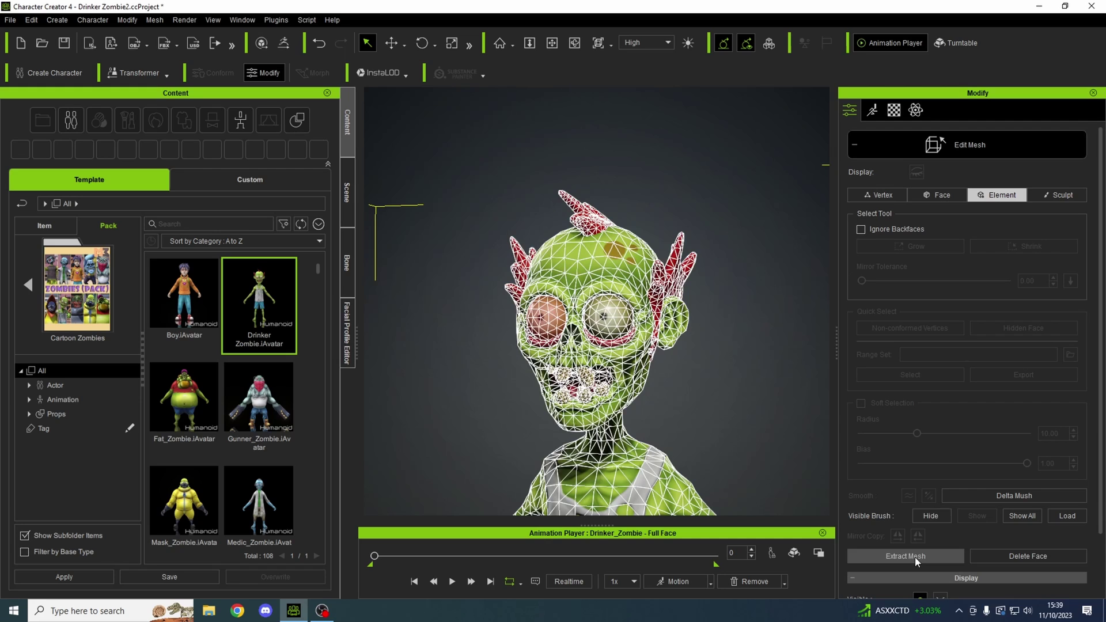
click(914, 557)
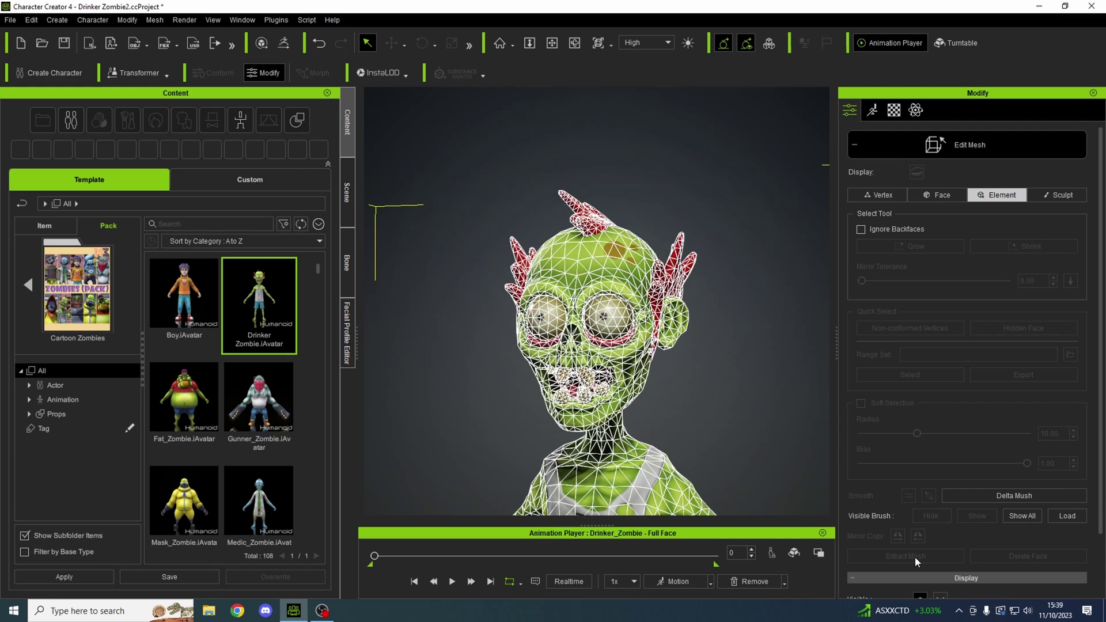
Select the Drinker_Mesh body under Drinker_Zombie in the Scene list.
click(343, 198)
click(39, 177)
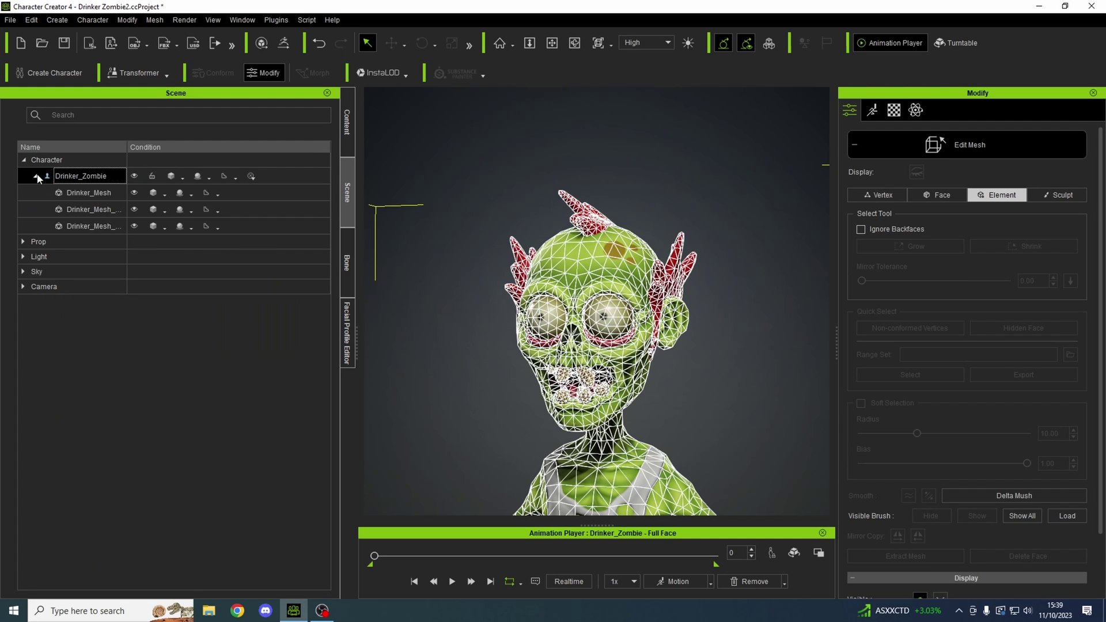
click(86, 192)
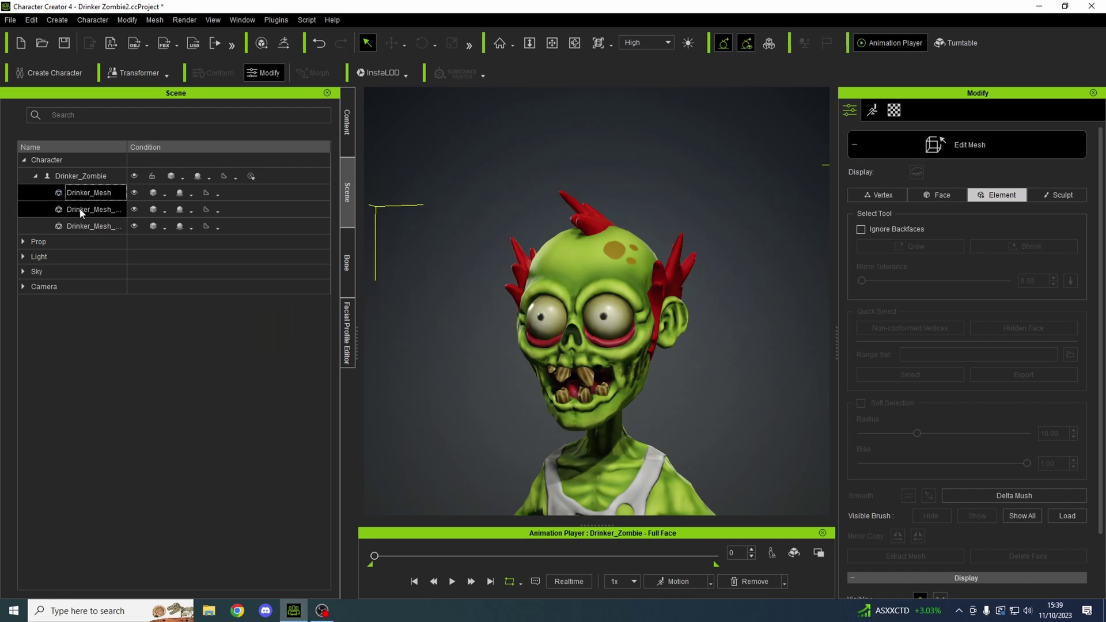
click(84, 227)
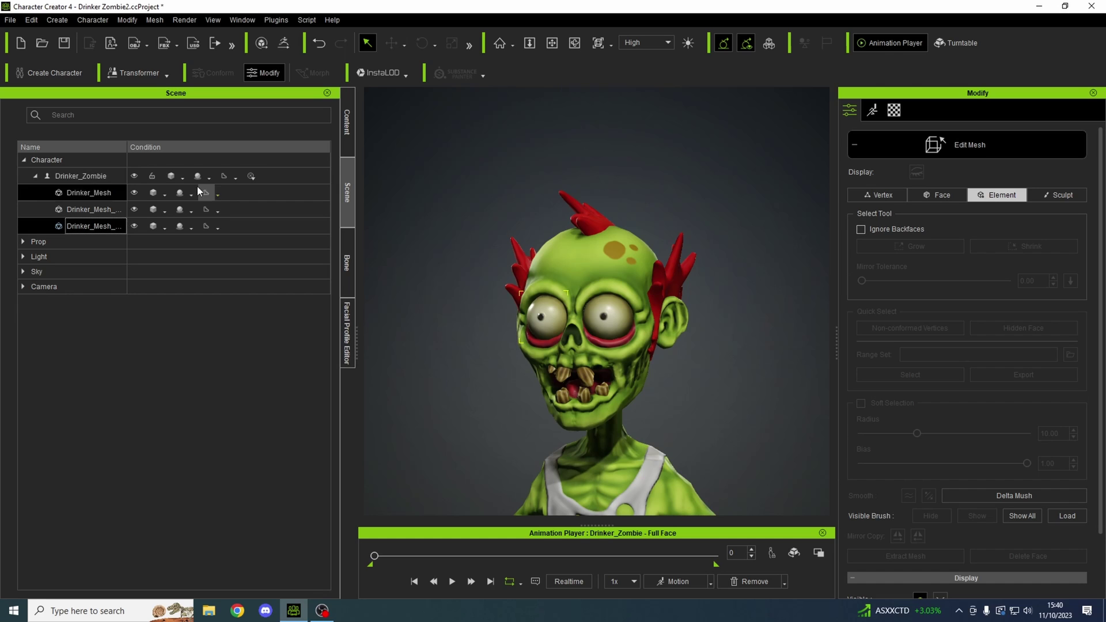
Leave Edit Mesh, start Edit Expressions, and show the EyeBlink category sliders.
click(348, 329)
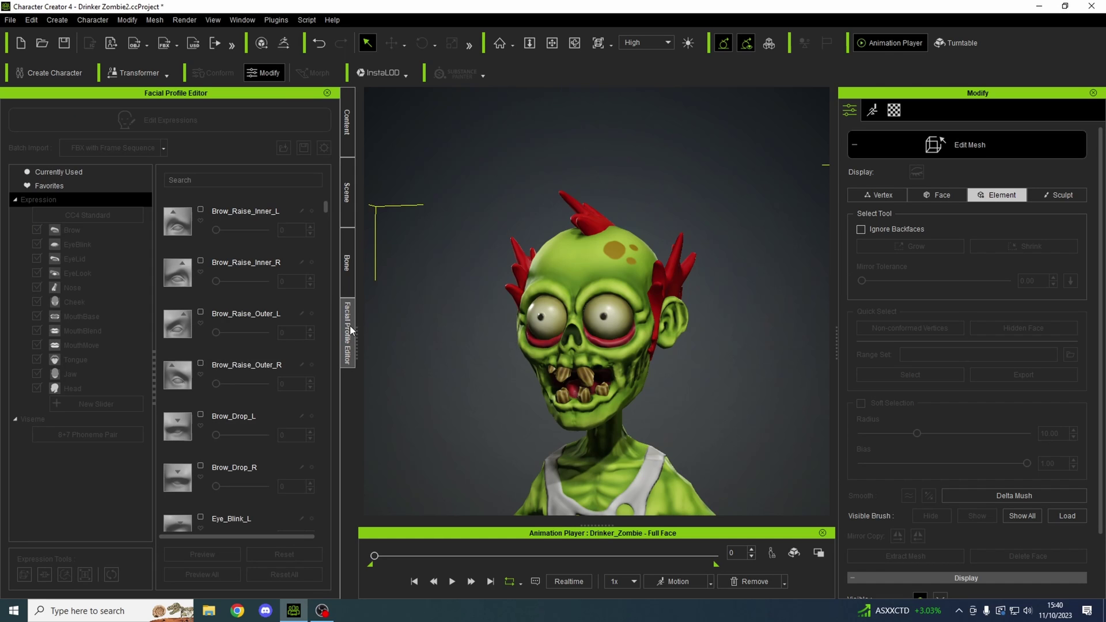
click(854, 145)
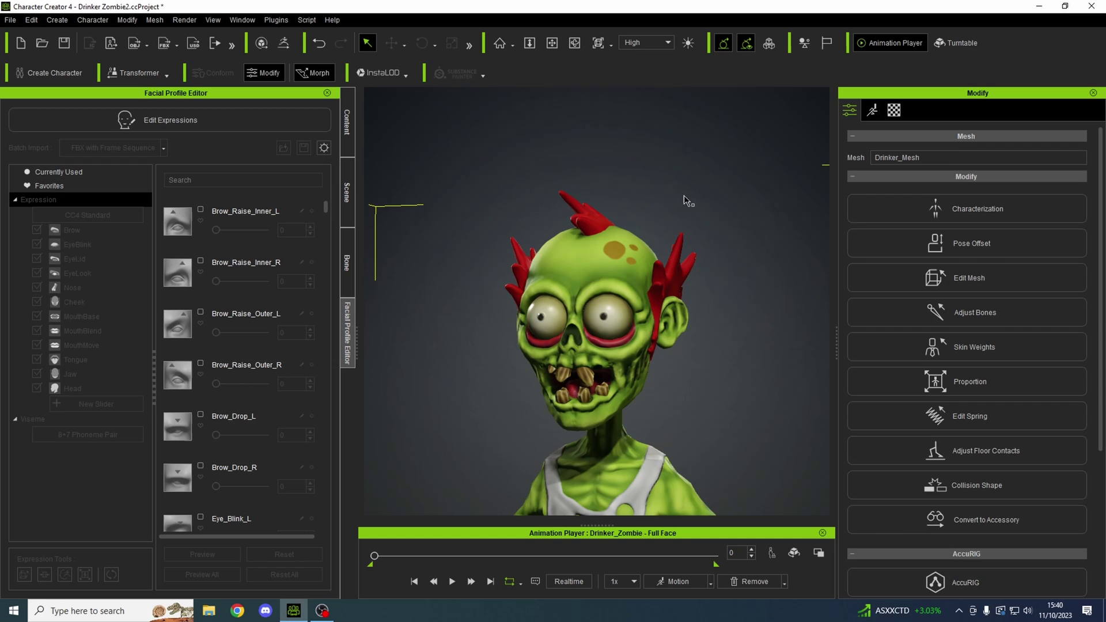
click(175, 124)
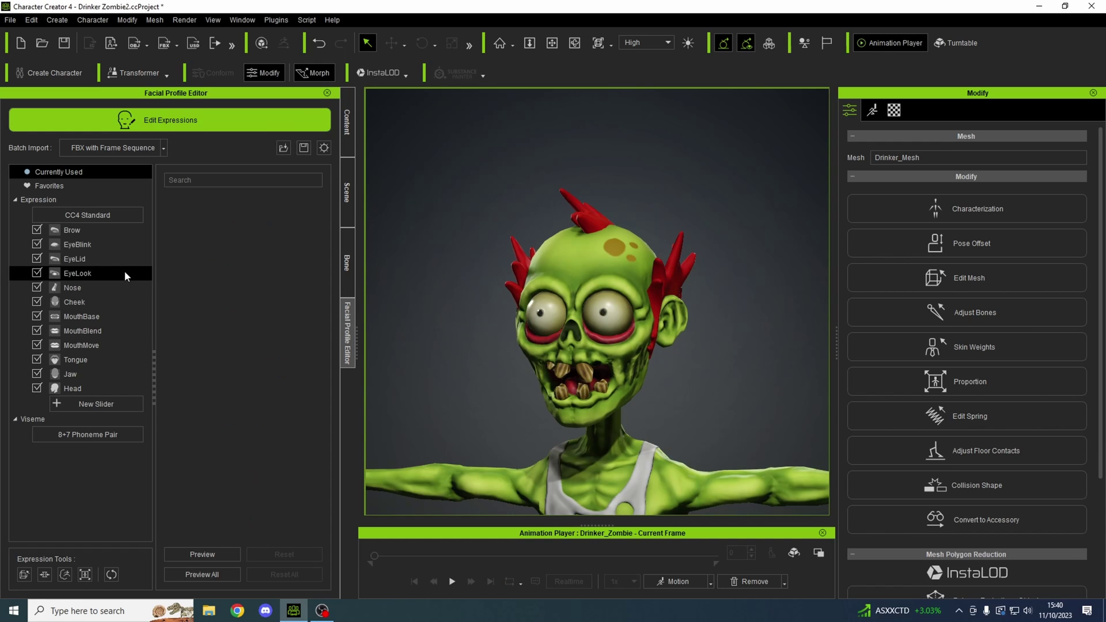
click(85, 263)
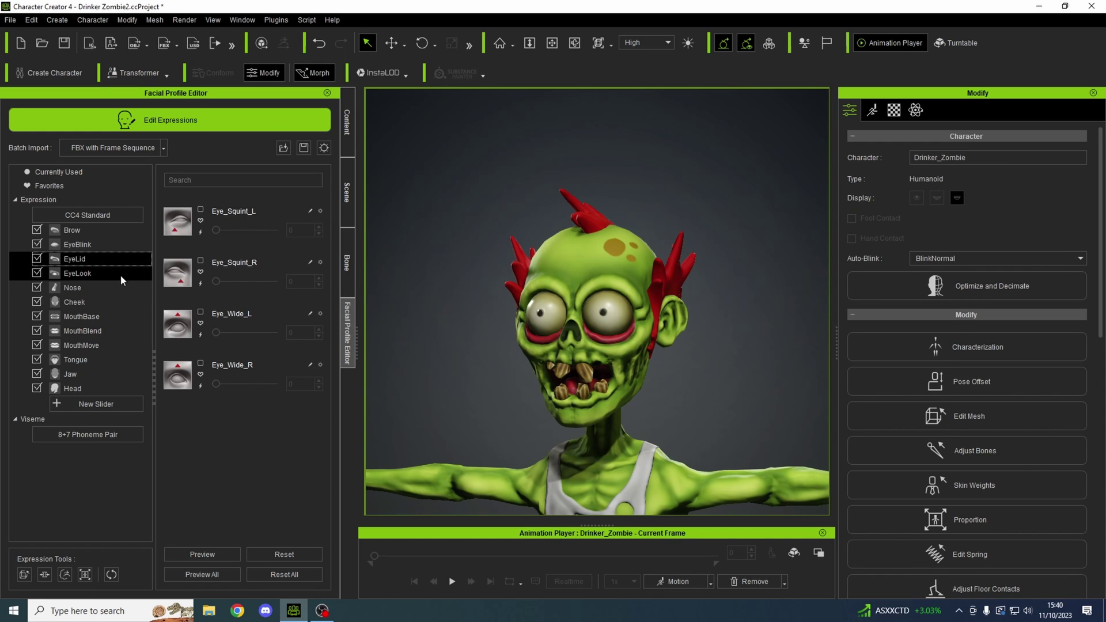
click(82, 245)
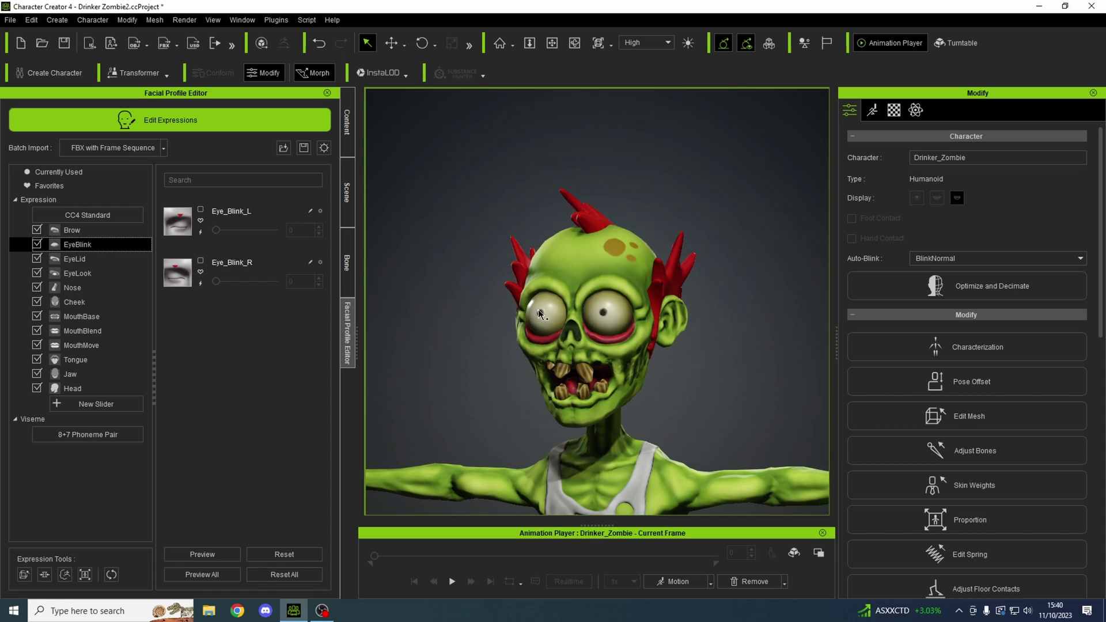
Box-select the right brow vertices, set soft selection radius 2.95, and drag them down.
click(24, 575)
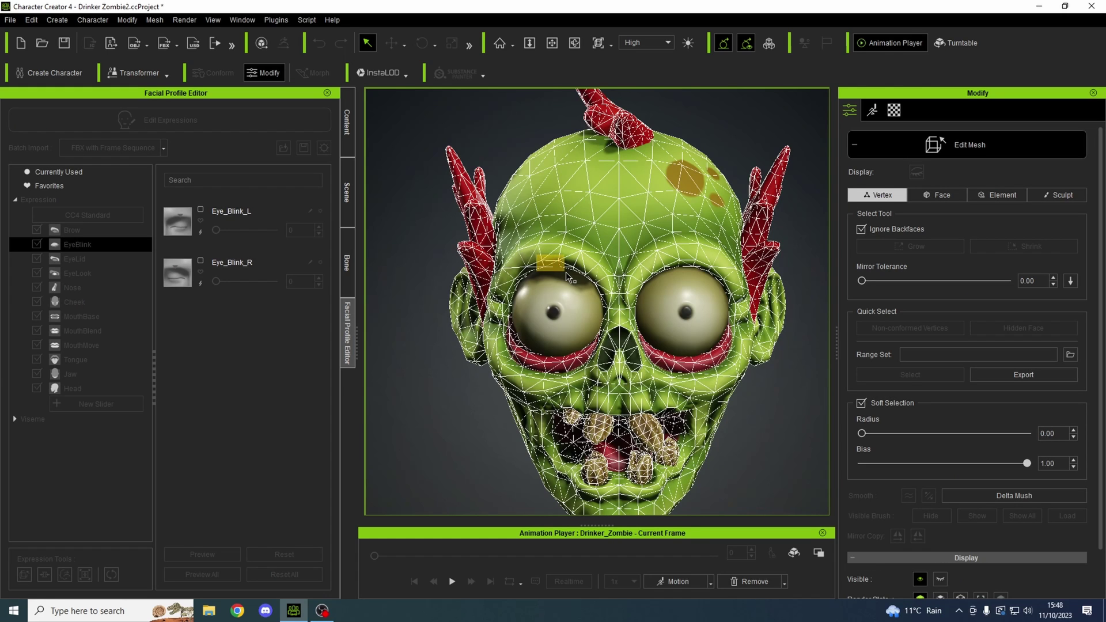
drag(547, 262, 566, 275)
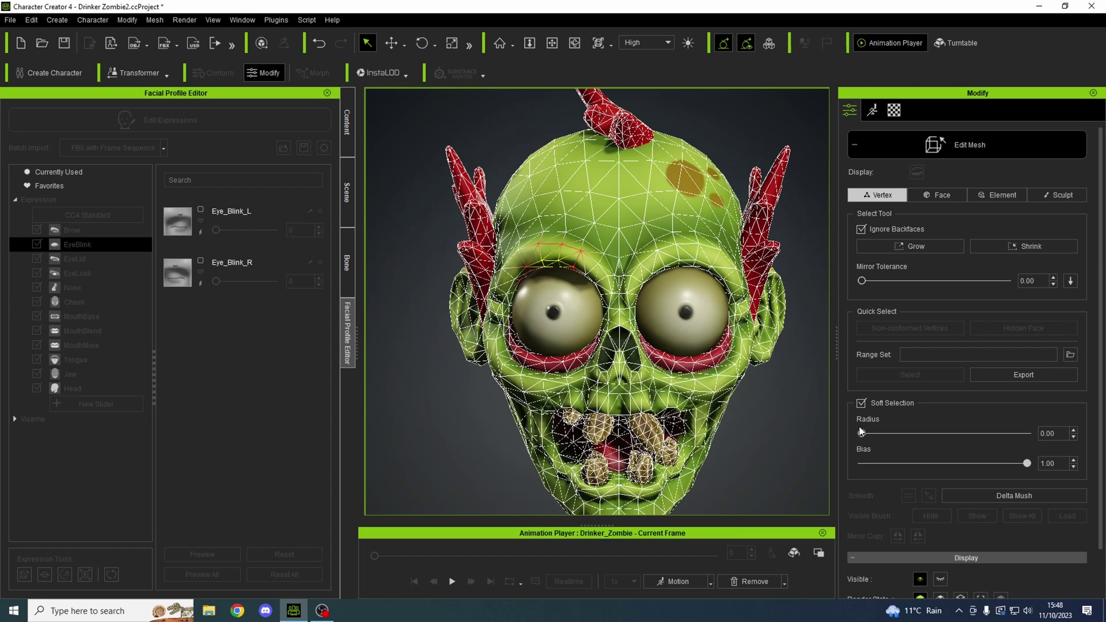
drag(863, 431, 880, 435)
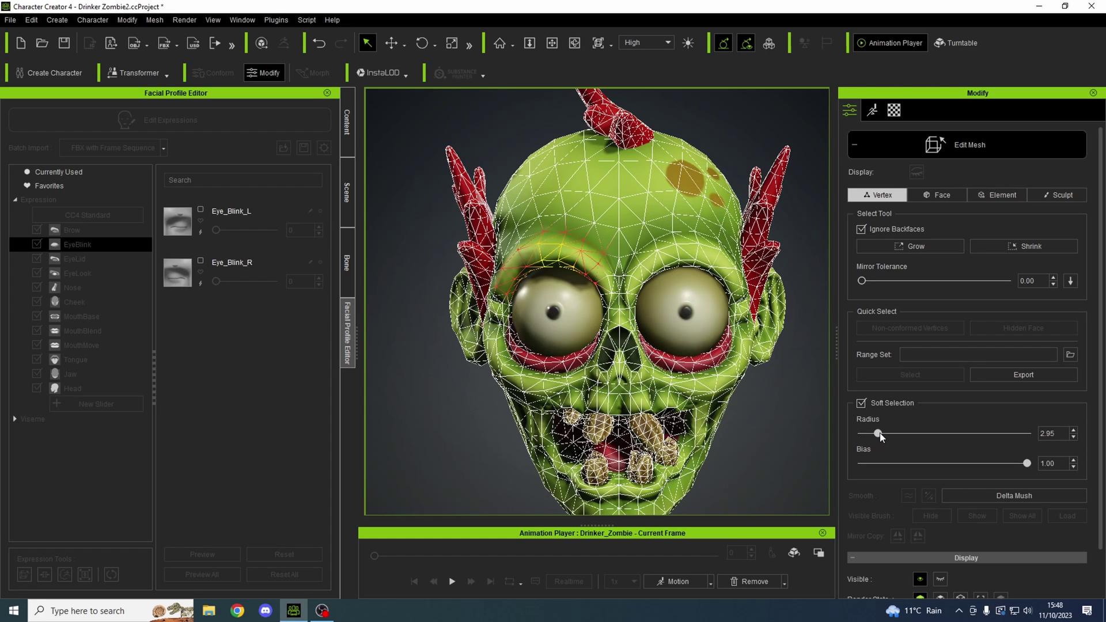
drag(553, 205, 548, 297)
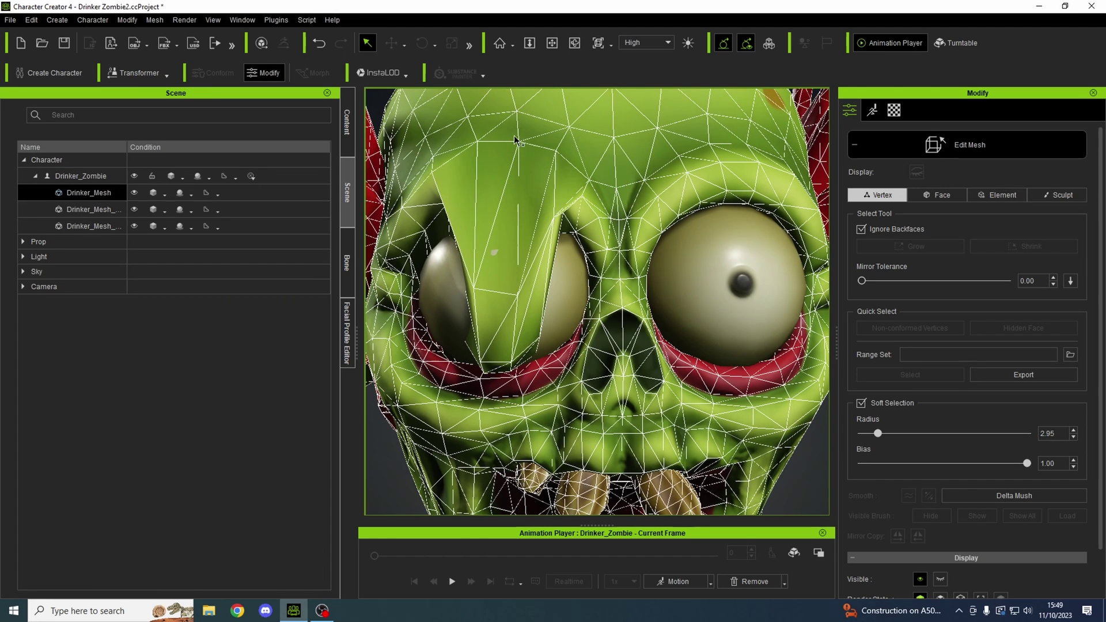
Raise the vertex at the top of the right brow with the Move gizmo.
click(516, 142)
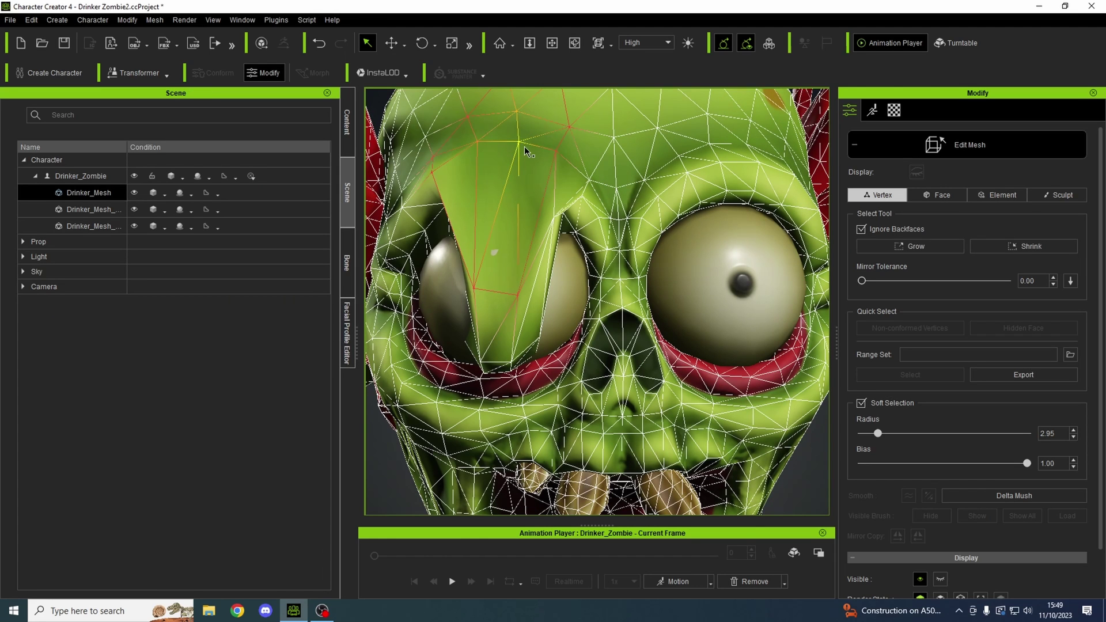
click(392, 42)
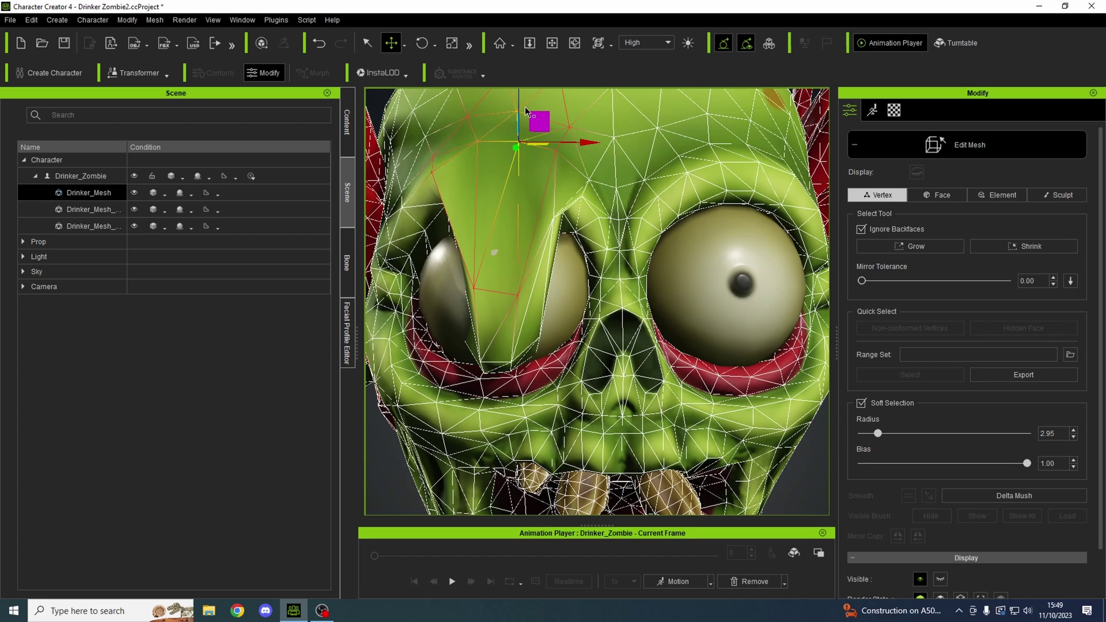
scroll(554, 180, down, 3)
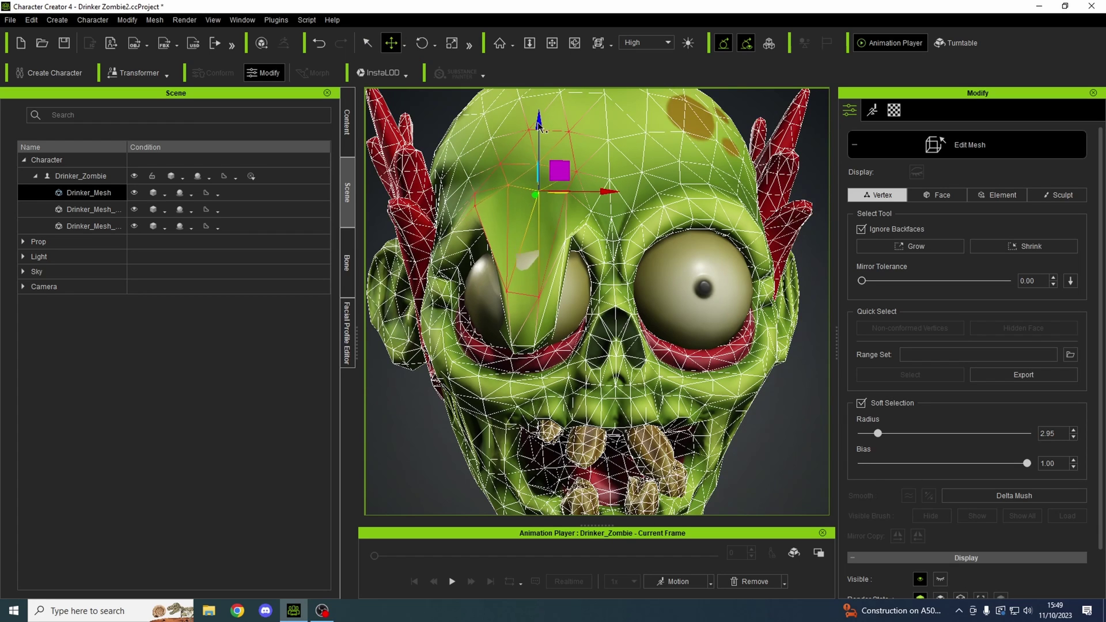
drag(539, 186, 538, 155)
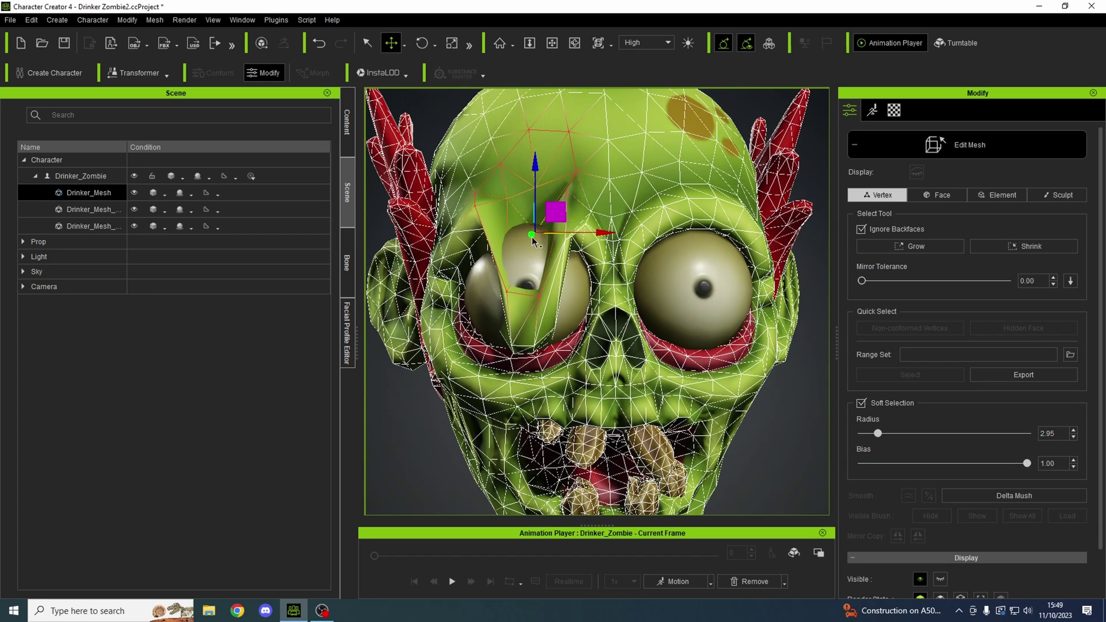
drag(536, 223, 540, 232)
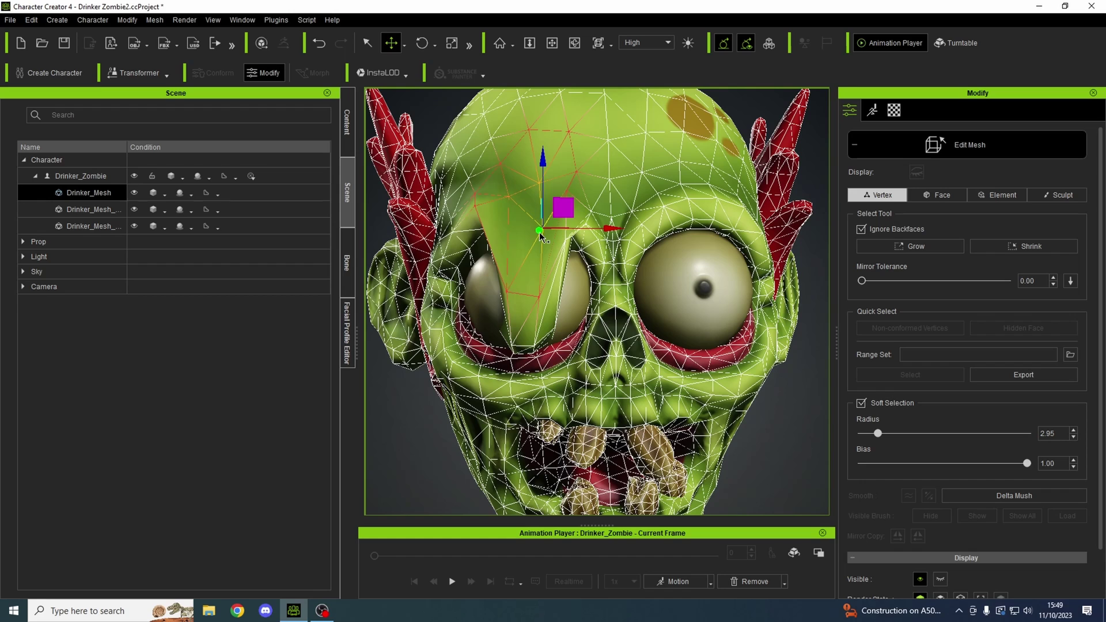
key(q)
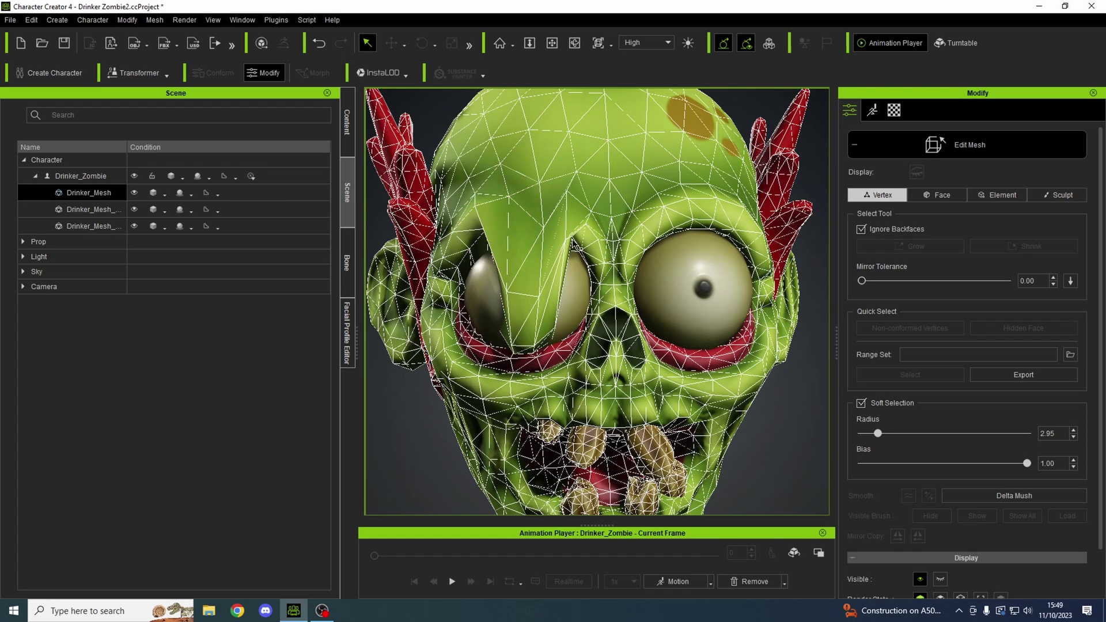
Pull the brow's lower-edge vertex down over the eyeball and toward the nose.
click(572, 240)
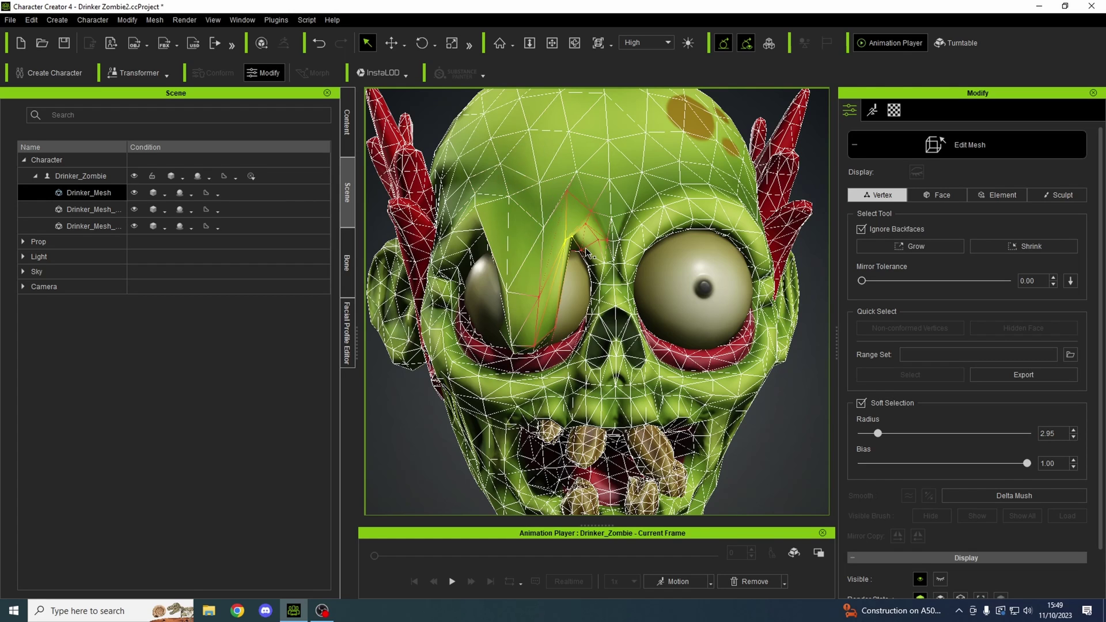
click(390, 43)
drag(571, 174, 582, 267)
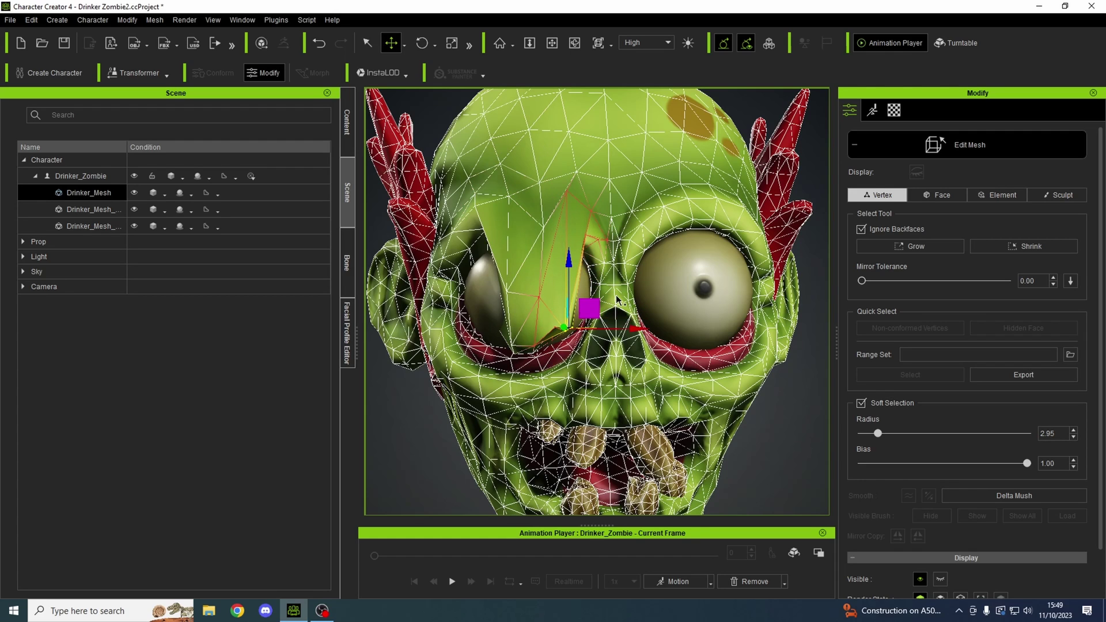
mouse_move(563, 329)
mouse_down()
mouse_move(575, 327)
mouse_move(551, 329)
mouse_up()
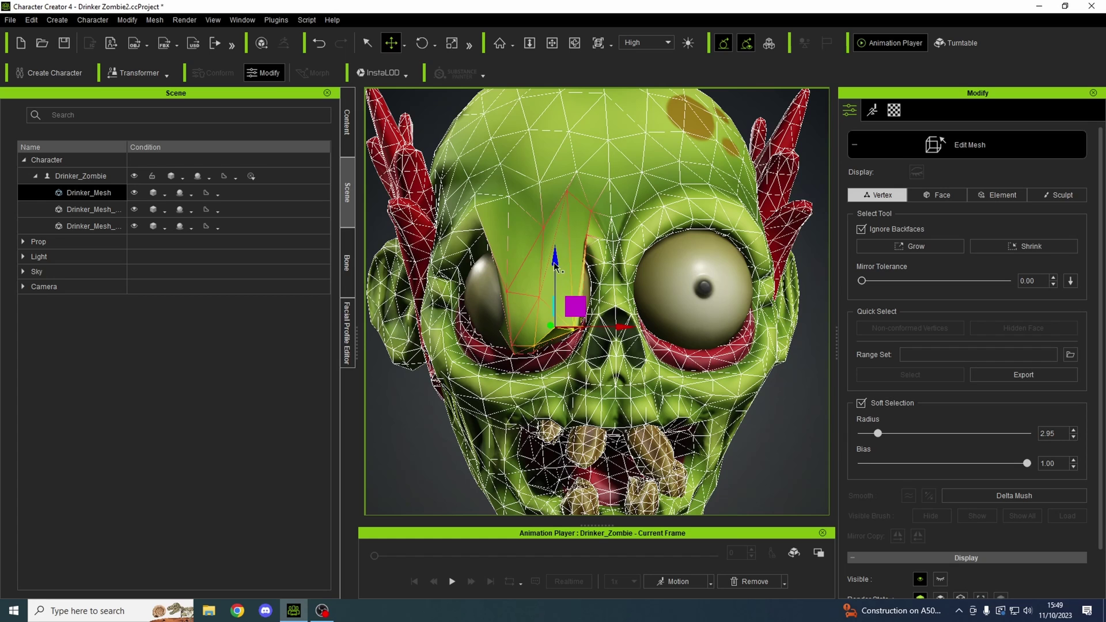
key(q)
click(554, 287)
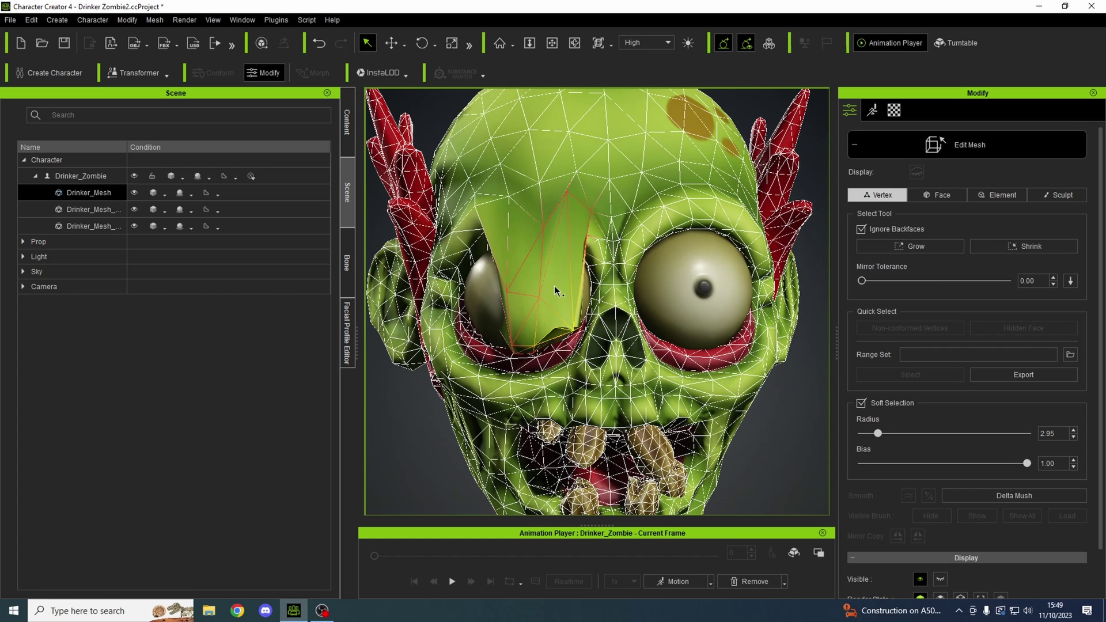
click(578, 211)
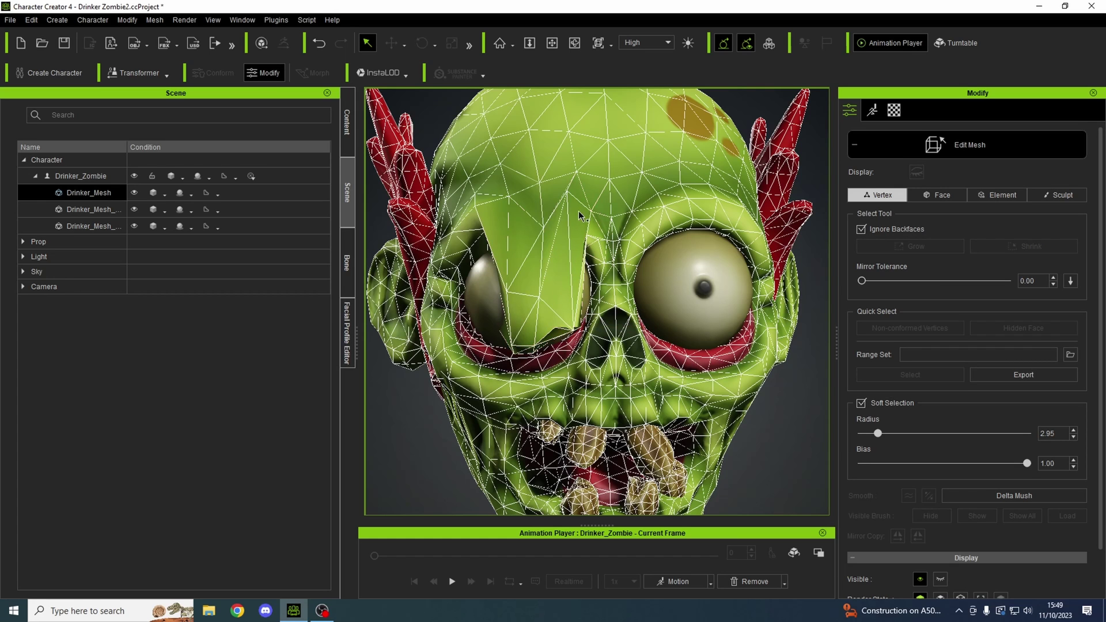
Push the temple vertices beside the right eye downward.
right_drag(577, 210, 449, 225)
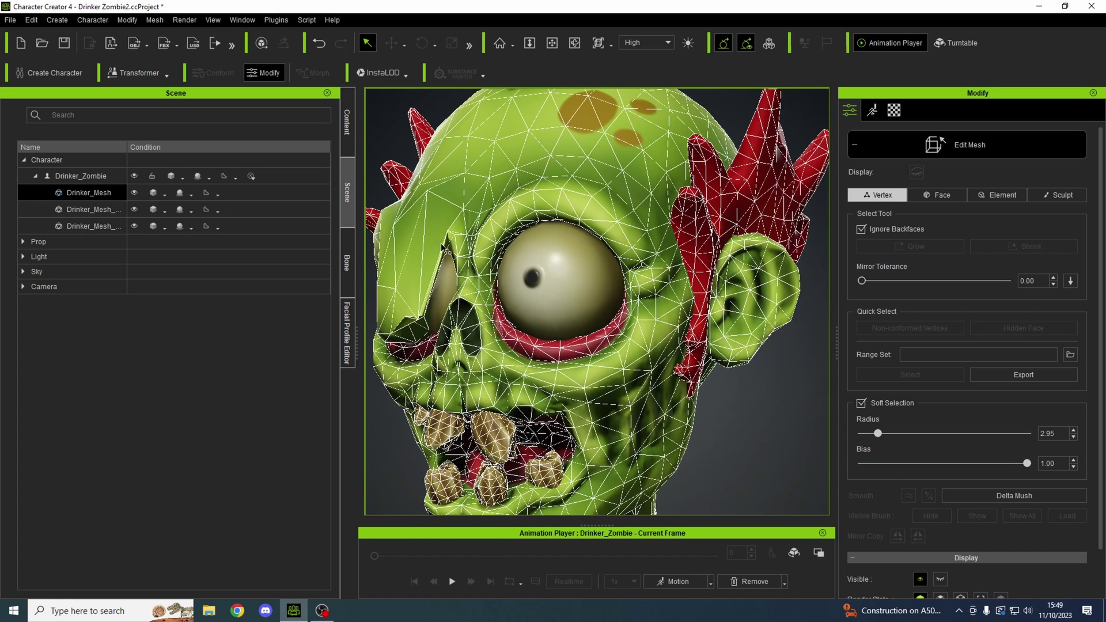
click(451, 253)
click(390, 43)
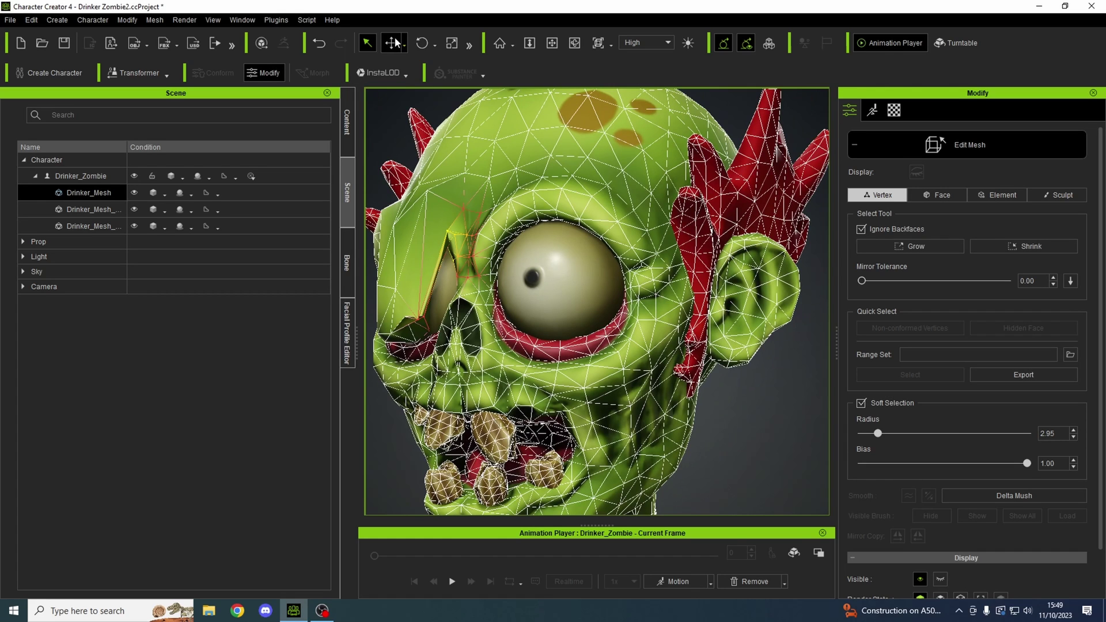
drag(448, 182, 447, 251)
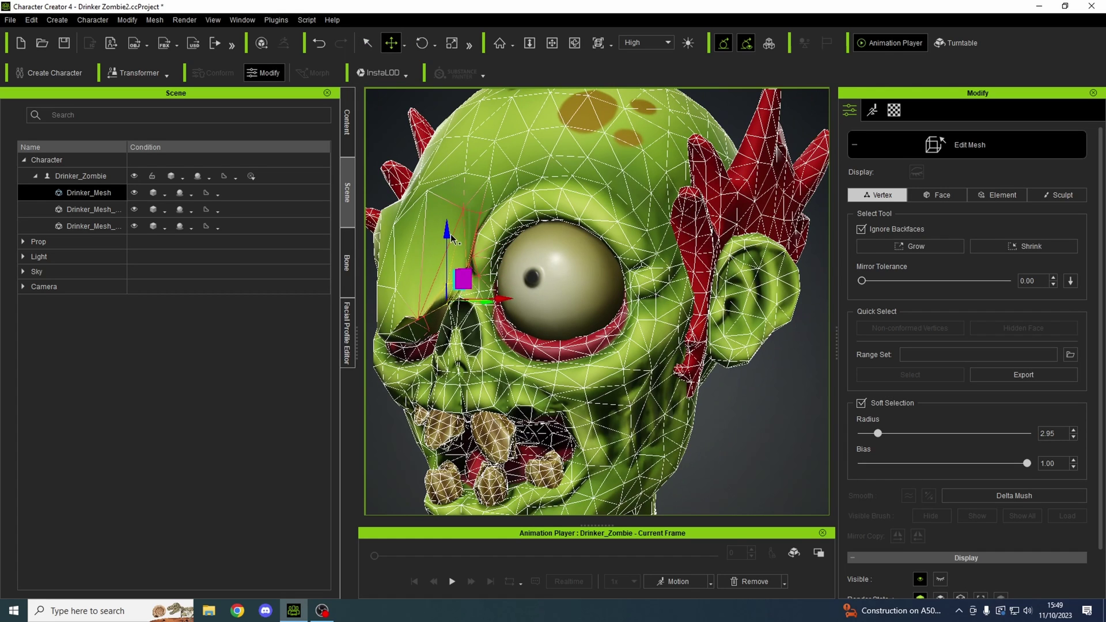
Pull the brow vertices down over the right eye and shift them sideways.
alt+drag(596, 302, 734, 302)
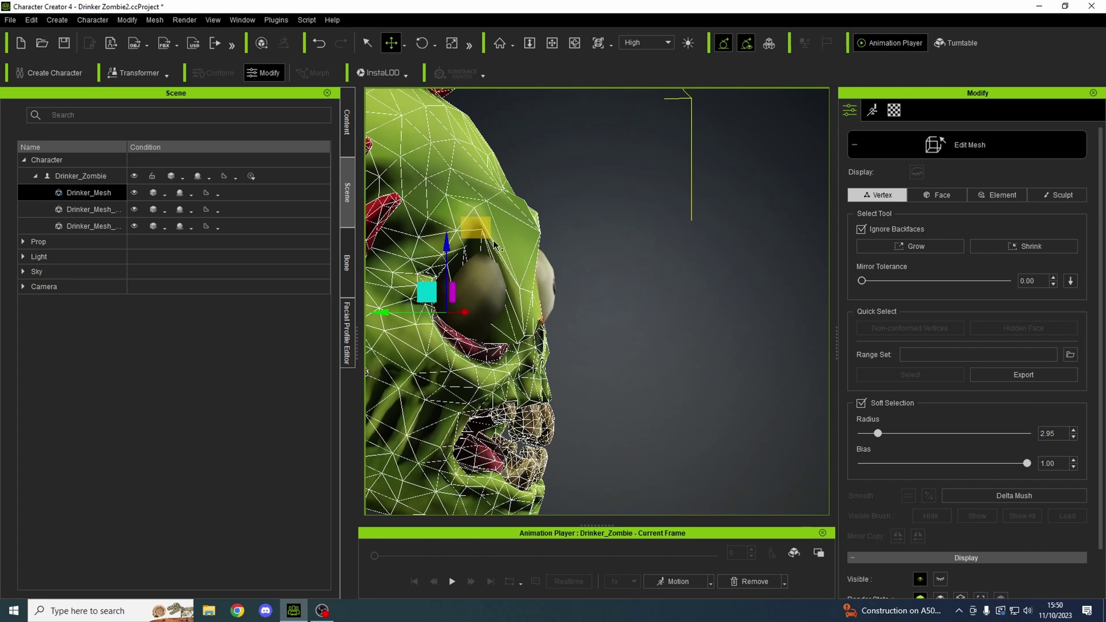
click(498, 246)
key(q)
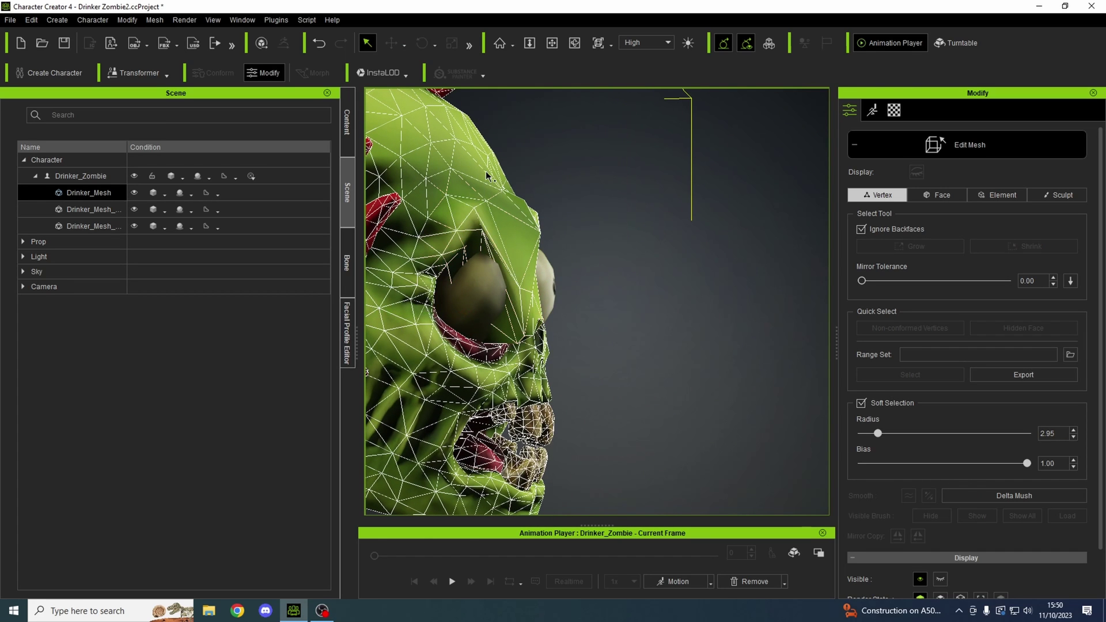
click(474, 188)
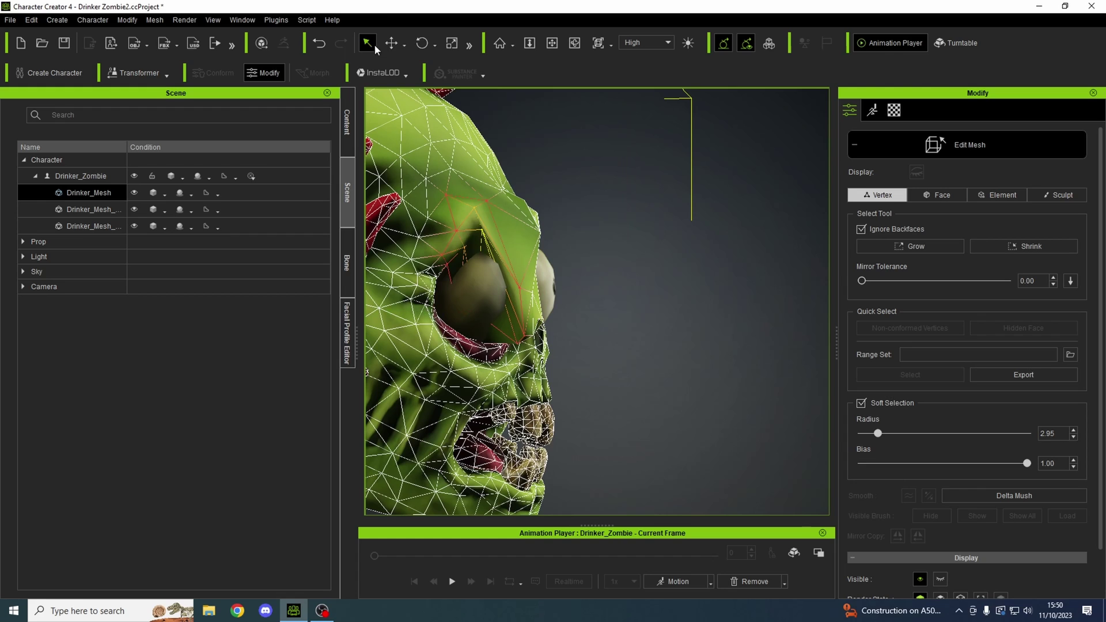
click(391, 43)
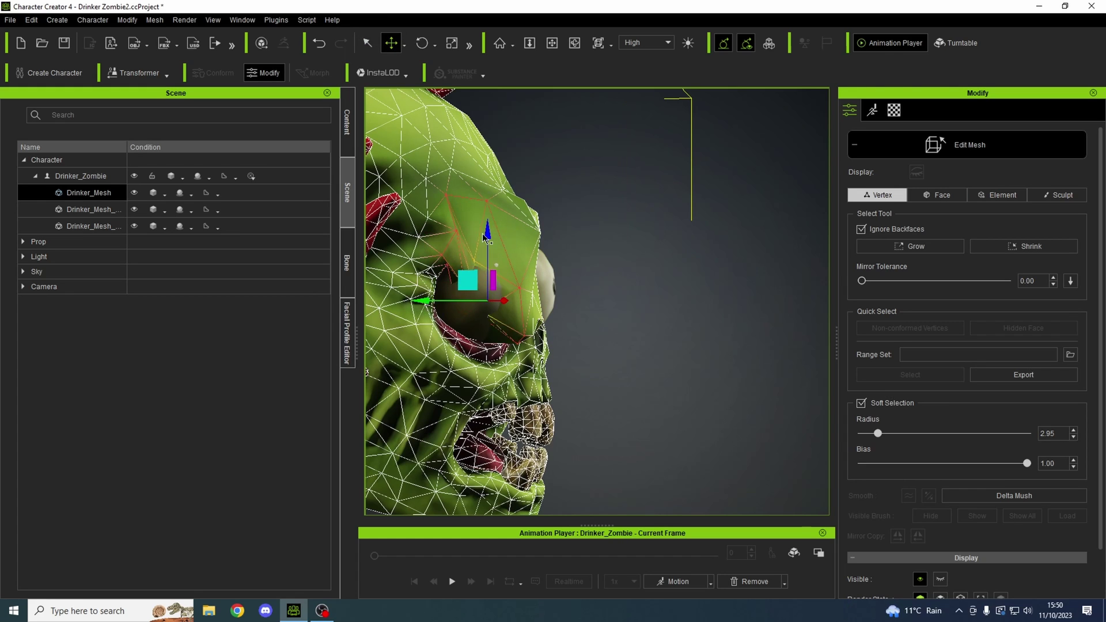
drag(486, 235, 485, 261)
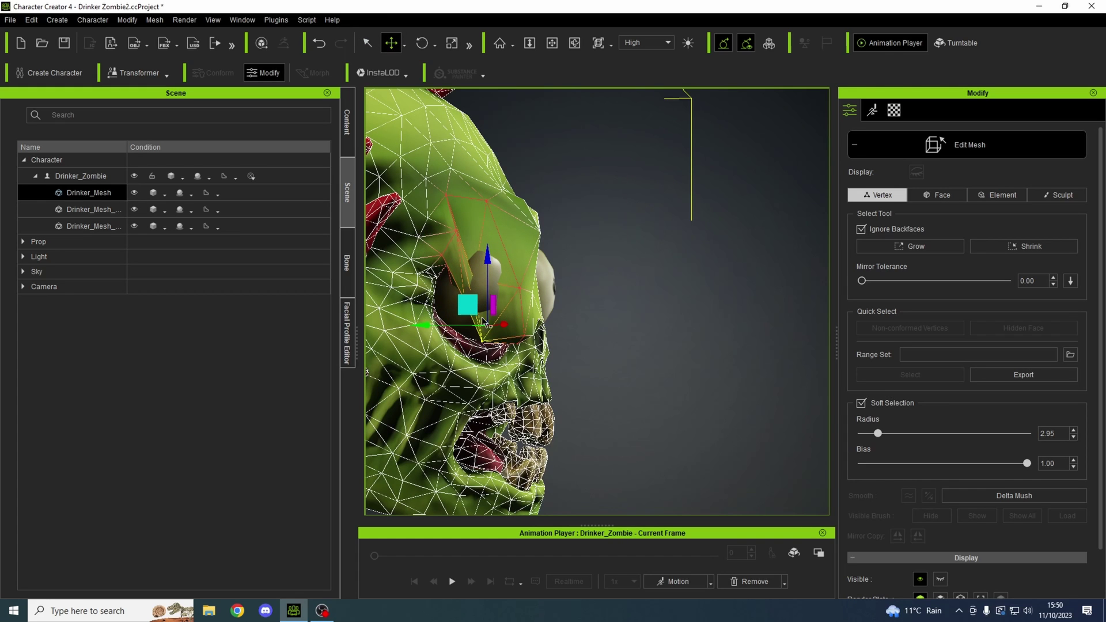
drag(424, 324, 431, 323)
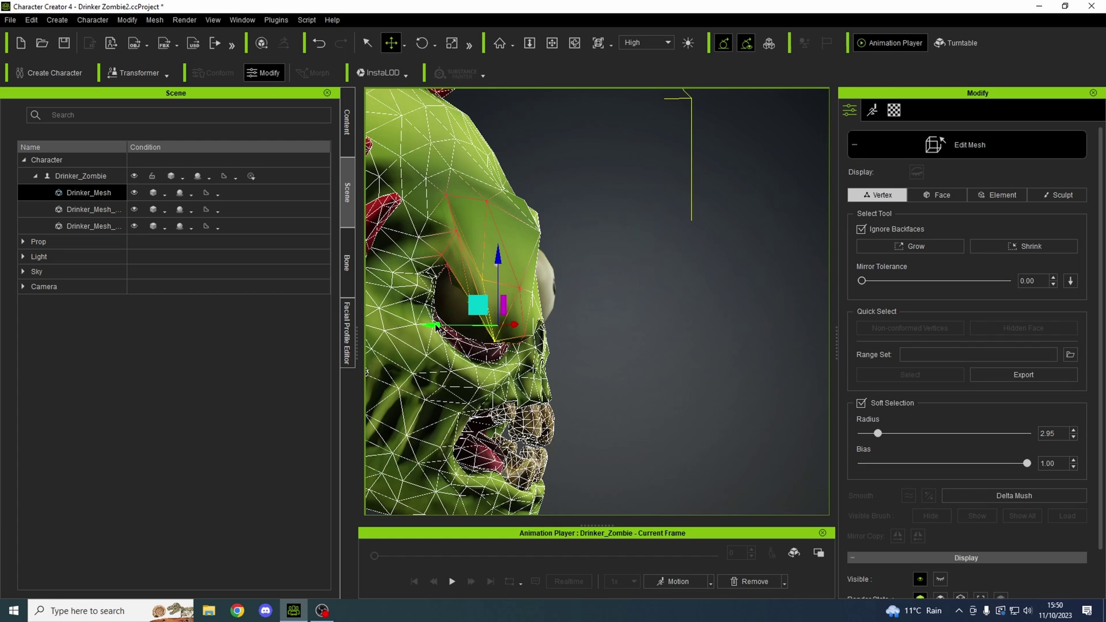
drag(493, 266, 488, 288)
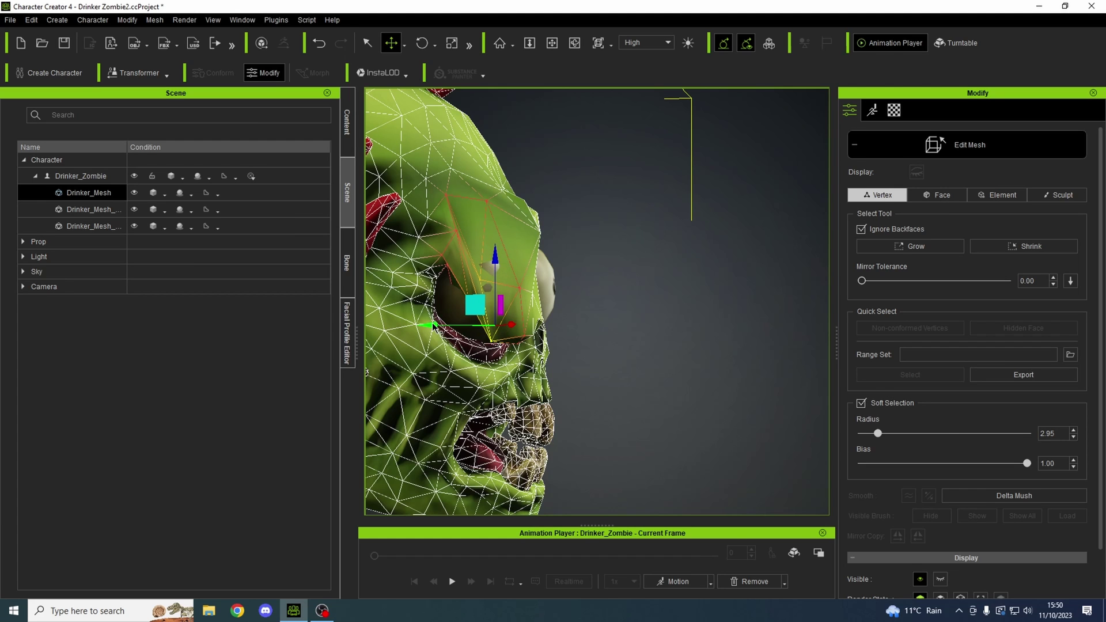
From the opposite side, drag the brow mesh further down over the eye.
alt+drag(431, 324, 335, 342)
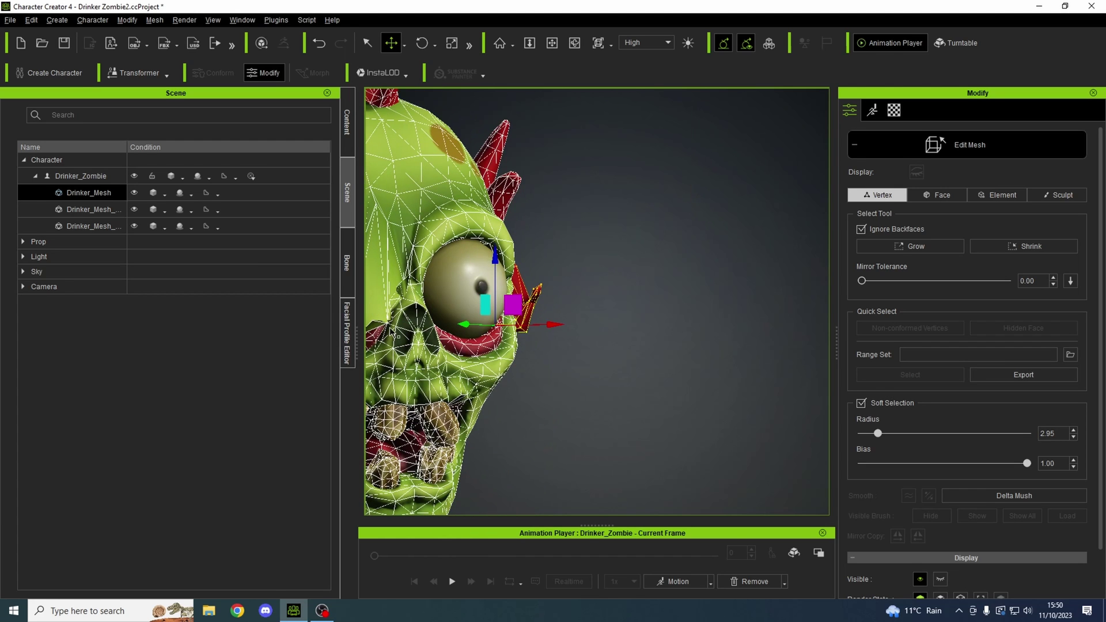
alt+drag(484, 363, 682, 160)
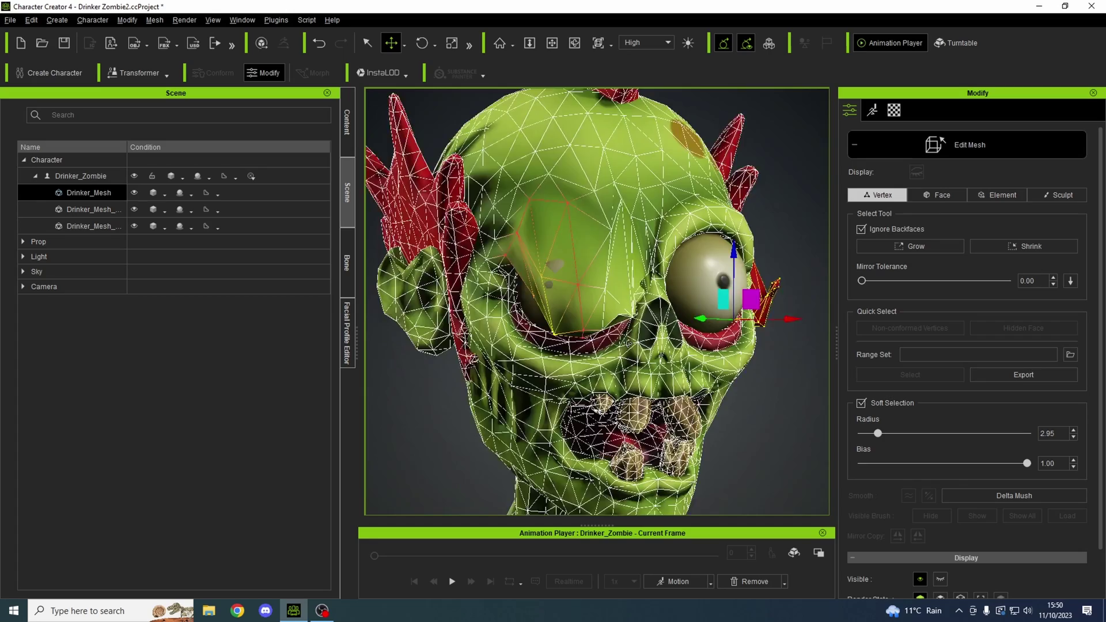
mouse_move(553, 264)
alt+mouse_down()
mouse_move(805, 254)
mouse_move(683, 259)
alt+mouse_up()
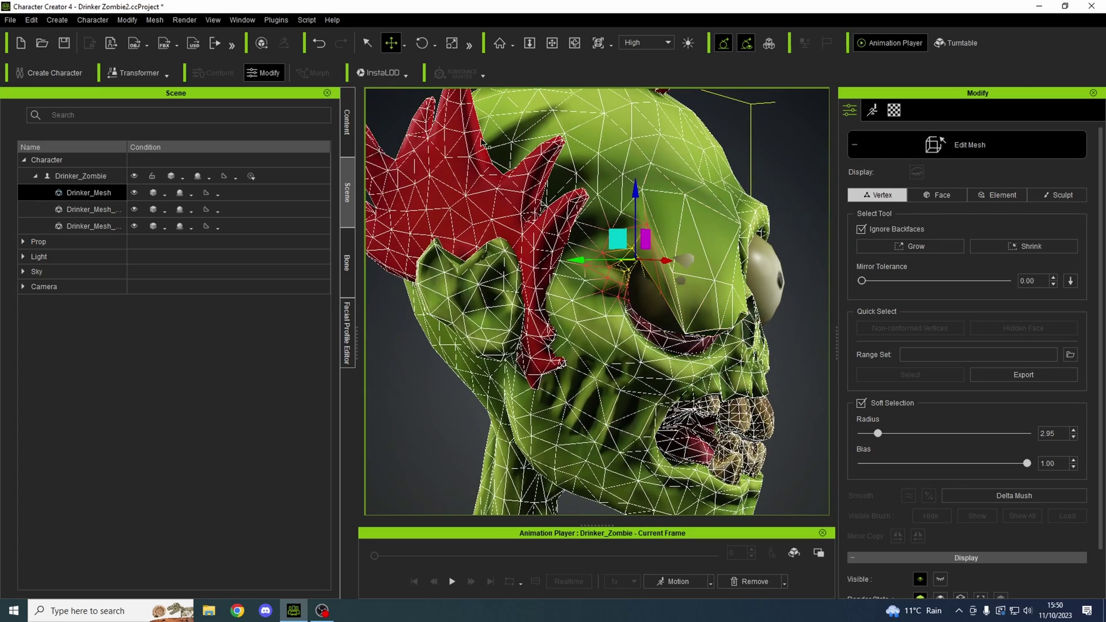
drag(635, 195, 635, 236)
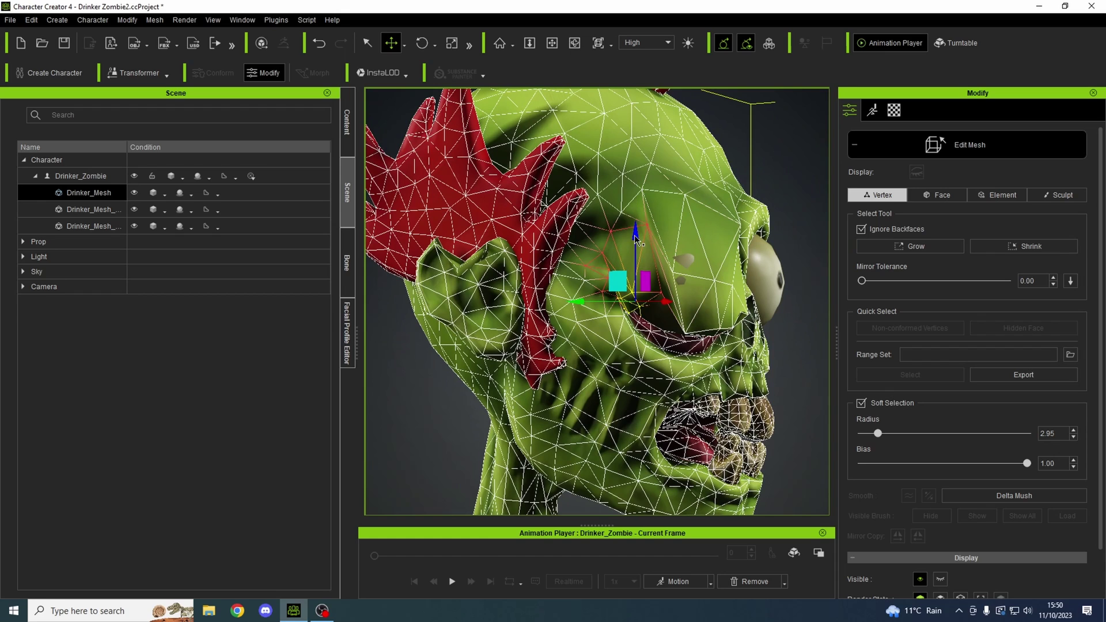
drag(657, 289, 669, 296)
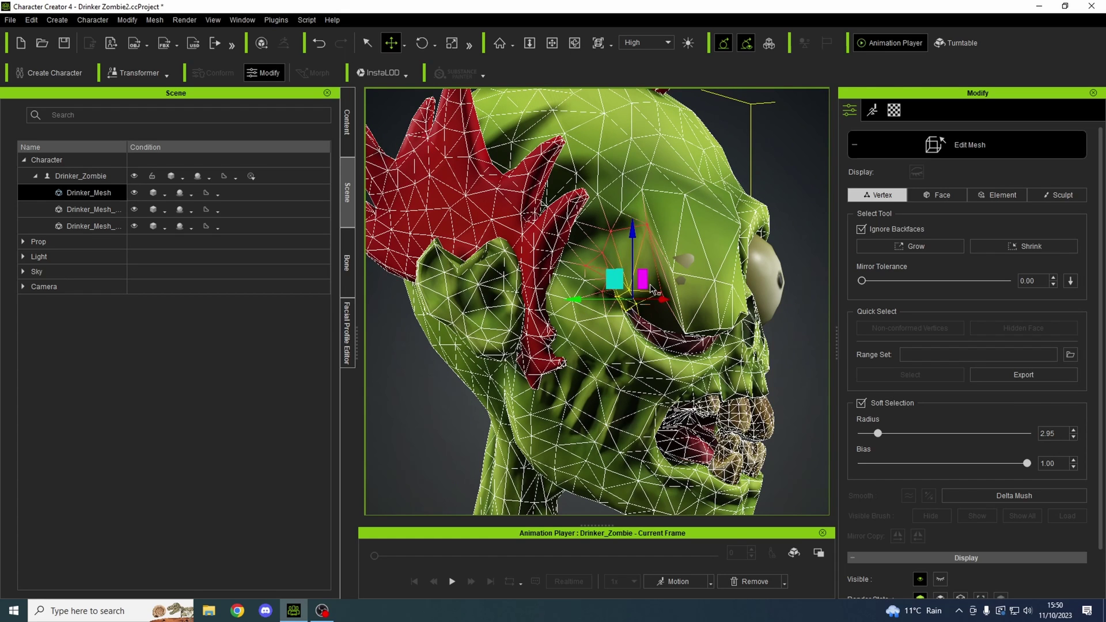
Select another brow vertex region and lower it slightly over the eye.
key(q)
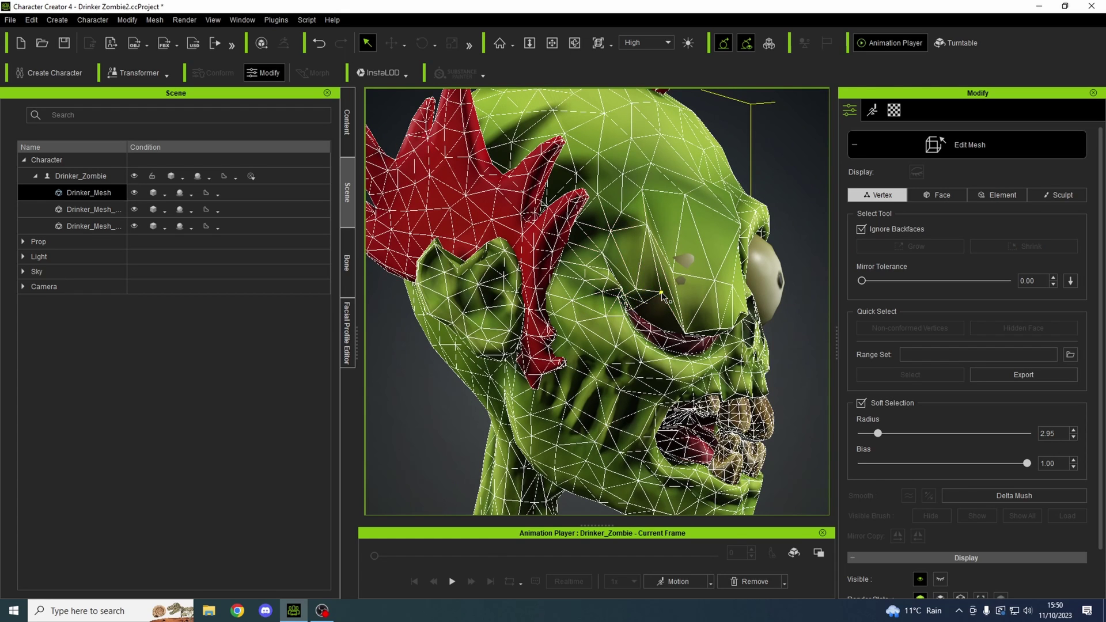
click(661, 294)
click(390, 42)
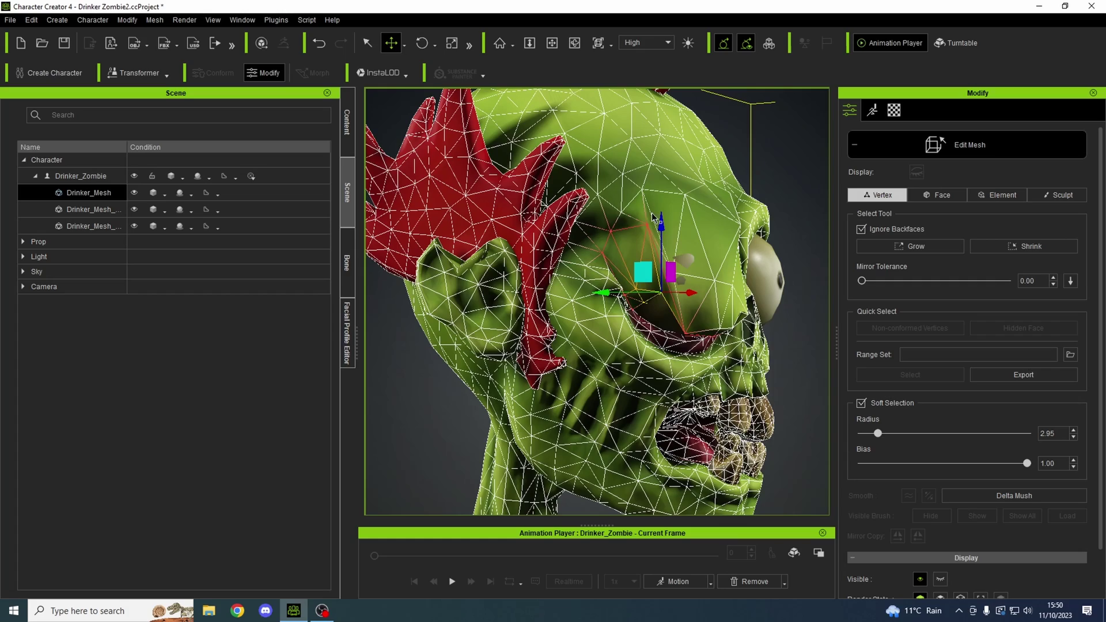
drag(662, 247, 662, 257)
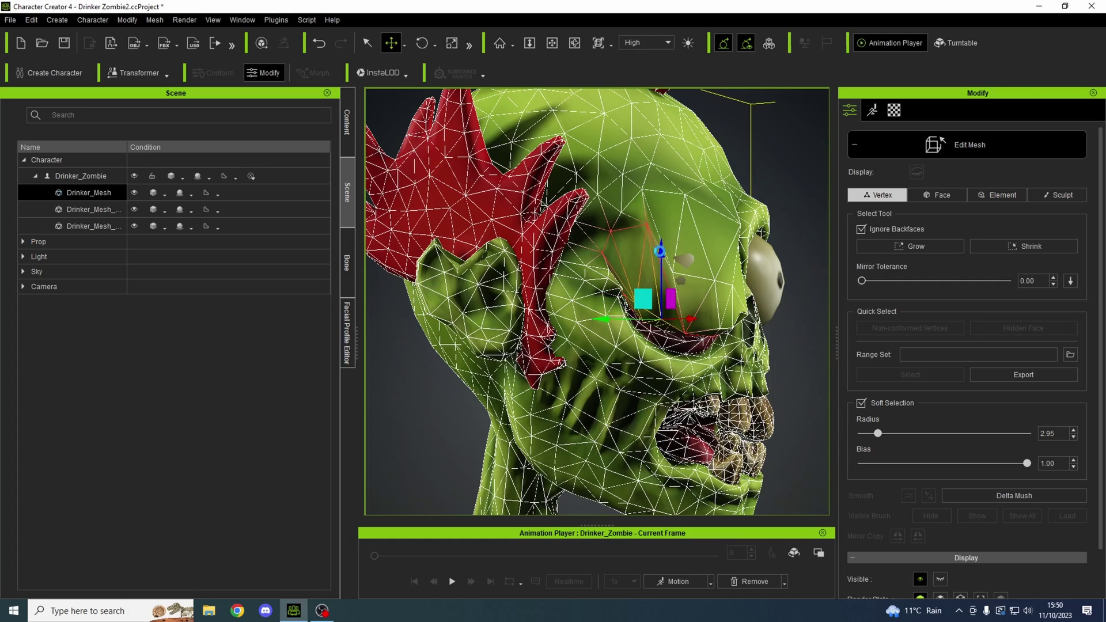
right_drag(657, 251, 605, 259)
scroll(604, 302, down, 3)
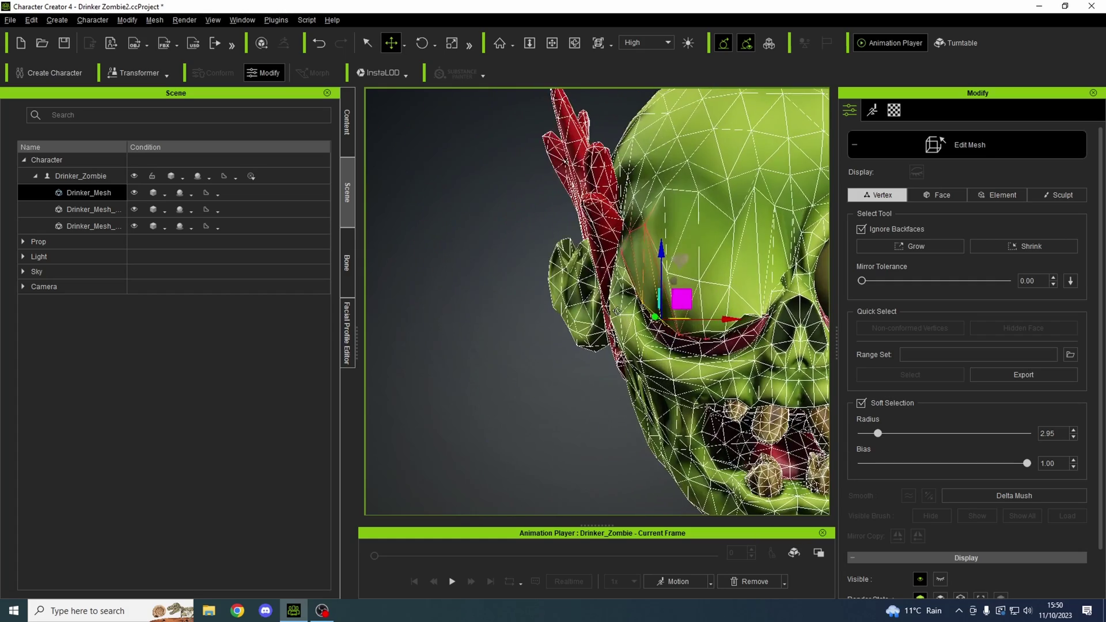
right_drag(605, 303, 657, 302)
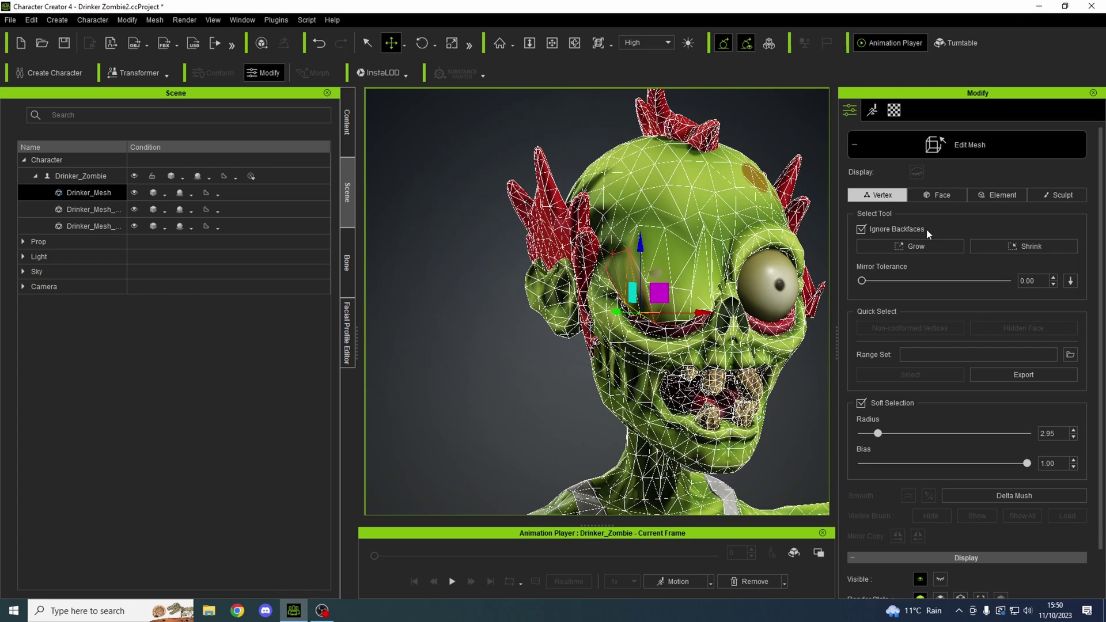
click(1058, 195)
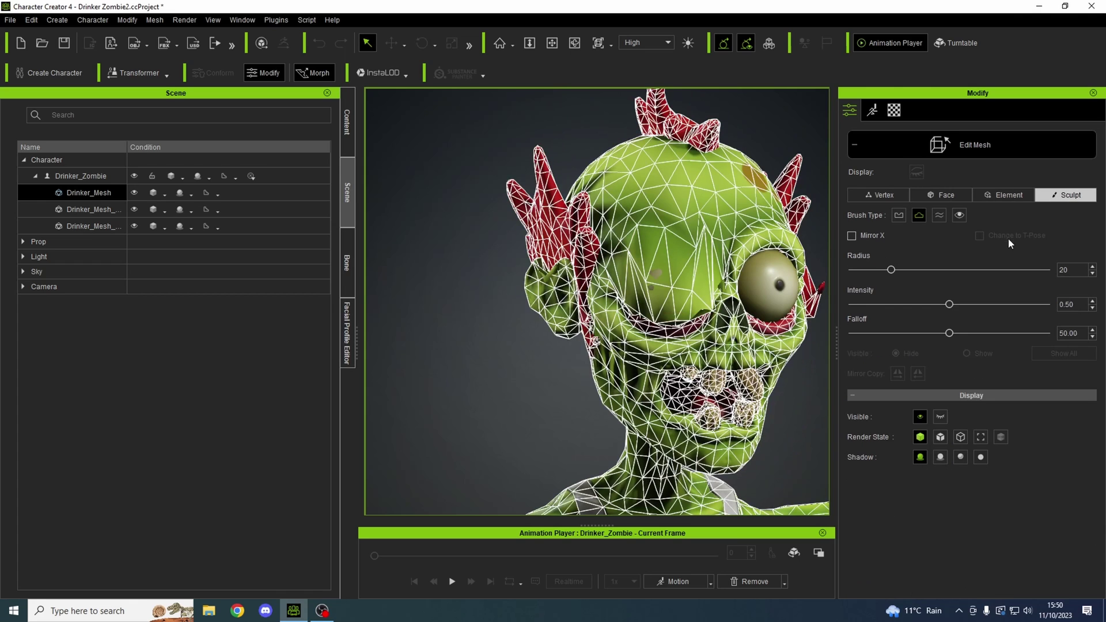
Smooth the lumpy mesh around the right eyelid and cheek with the Smooth brush.
click(939, 215)
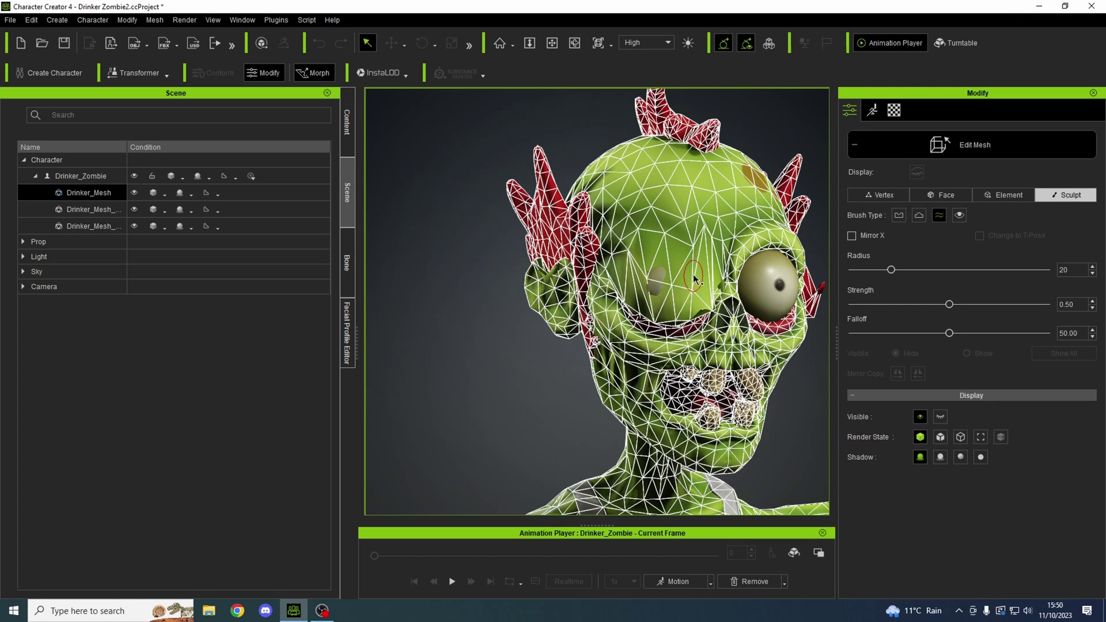
mouse_move(693, 279)
mouse_down()
mouse_move(639, 269)
mouse_move(701, 317)
mouse_move(634, 285)
mouse_up()
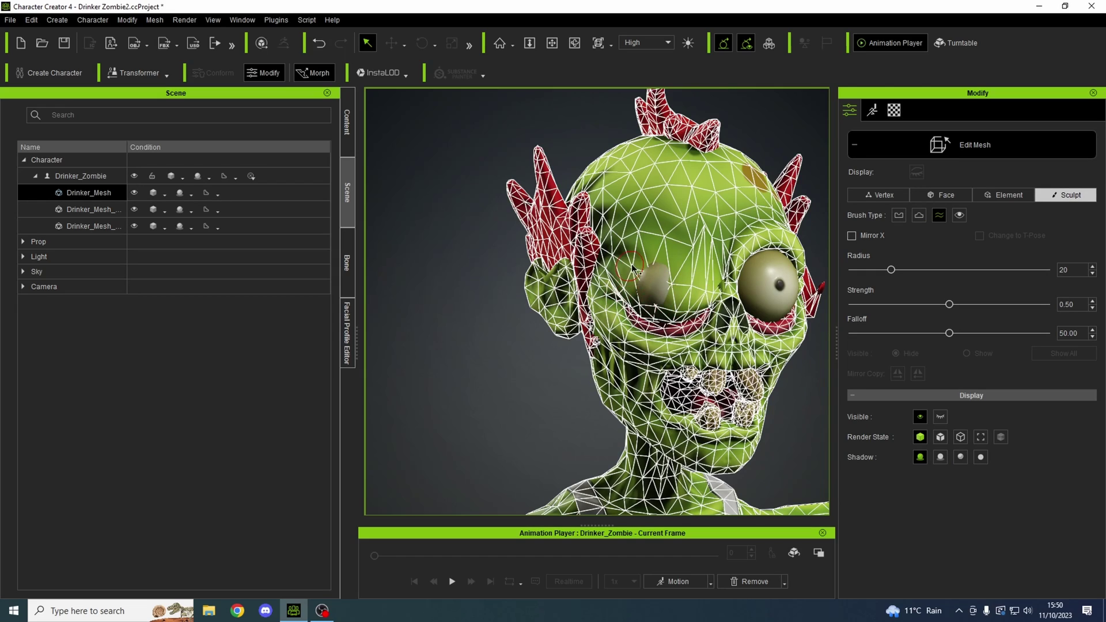
scroll(717, 371, up, 5)
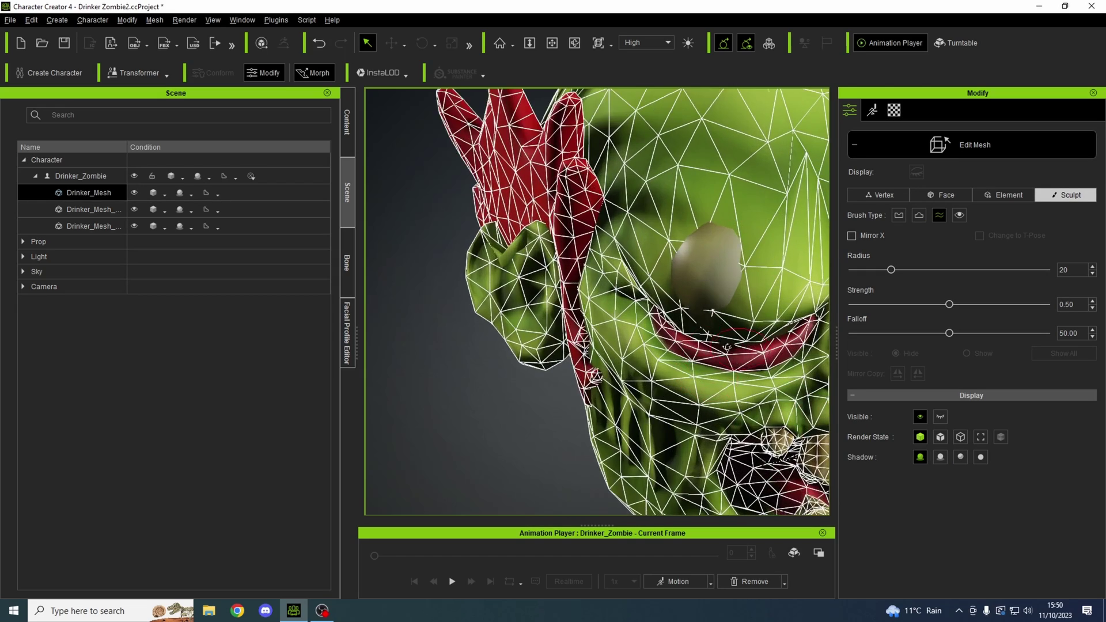
scroll(726, 346, down, 5)
scroll(724, 347, up, 3)
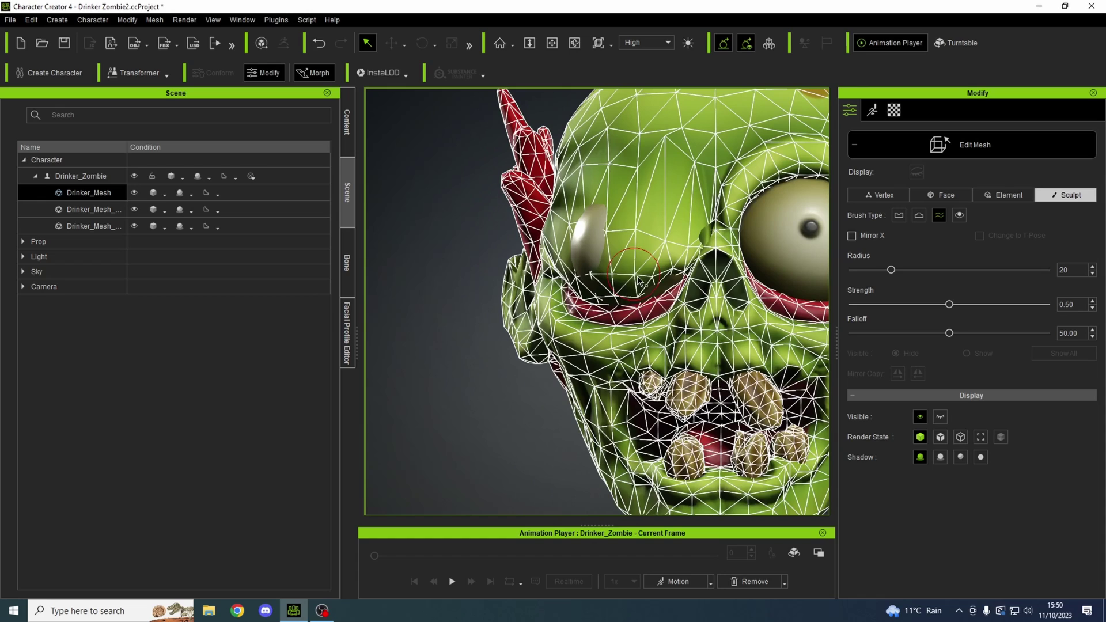
mouse_move(644, 294)
alt+mouse_down()
mouse_move(716, 373)
mouse_move(657, 302)
alt+mouse_up()
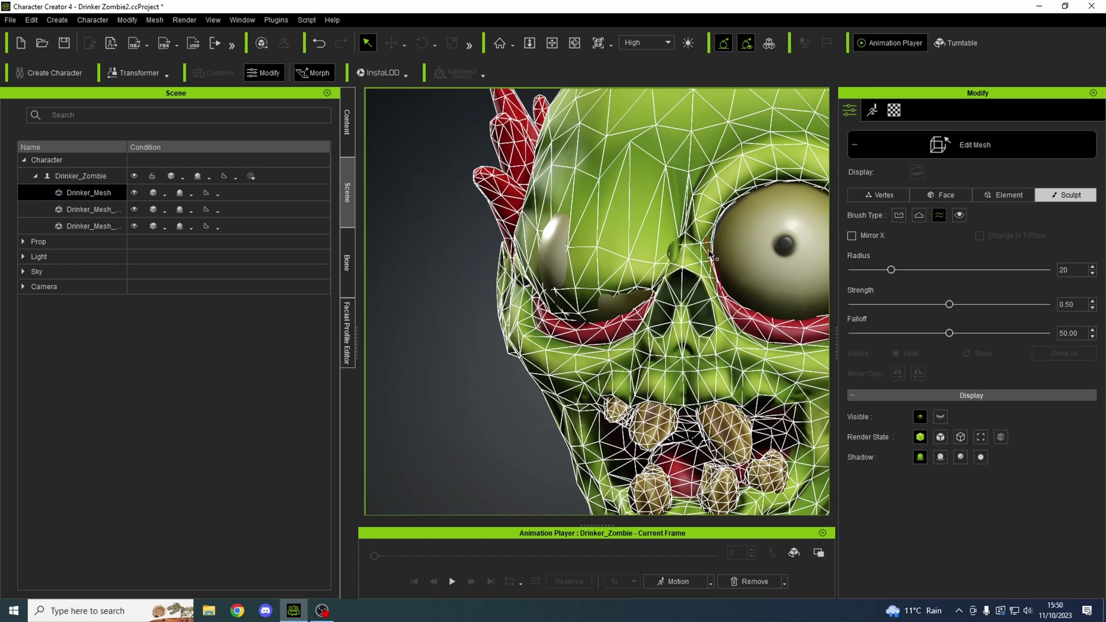
click(881, 195)
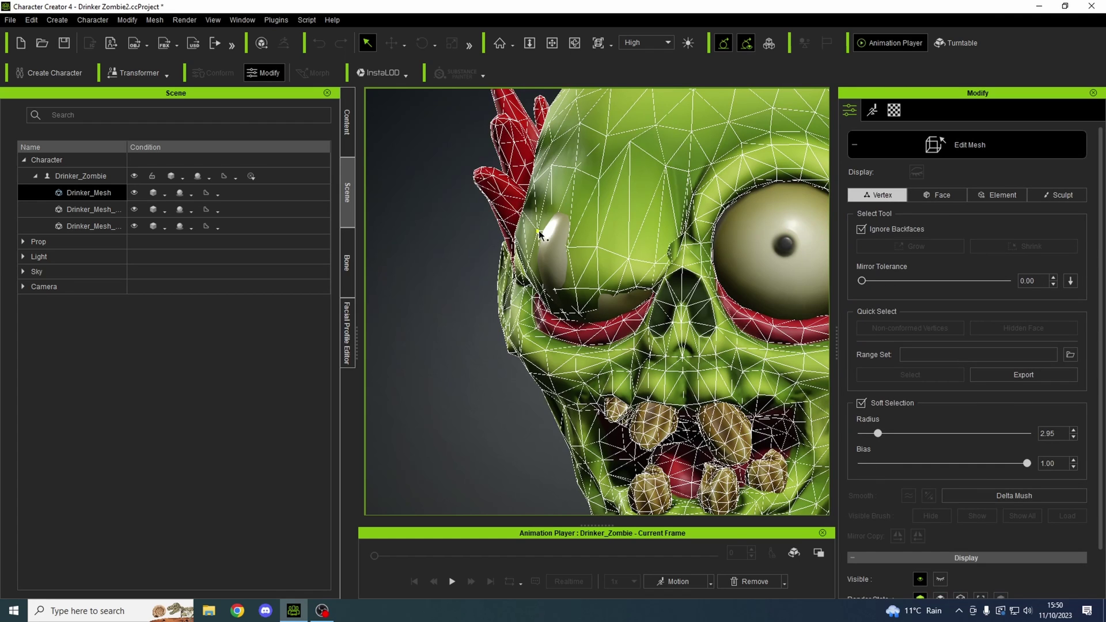
Nudge the eye-edge and lower-lid vertices left, and lower the inner-corner brow vertex.
click(561, 246)
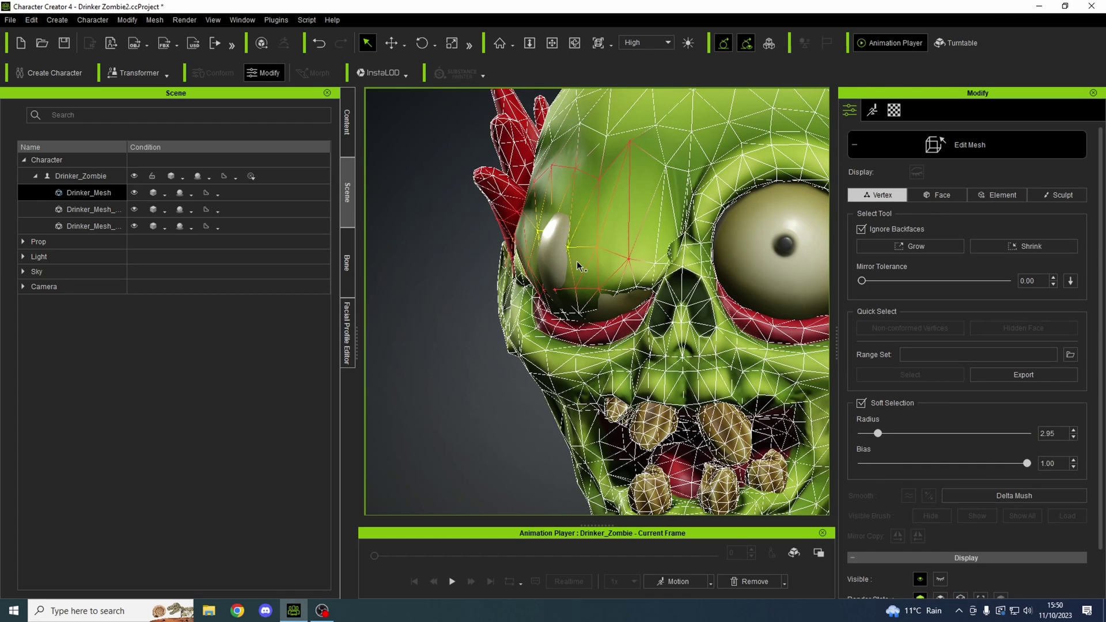
click(390, 45)
drag(568, 248, 563, 246)
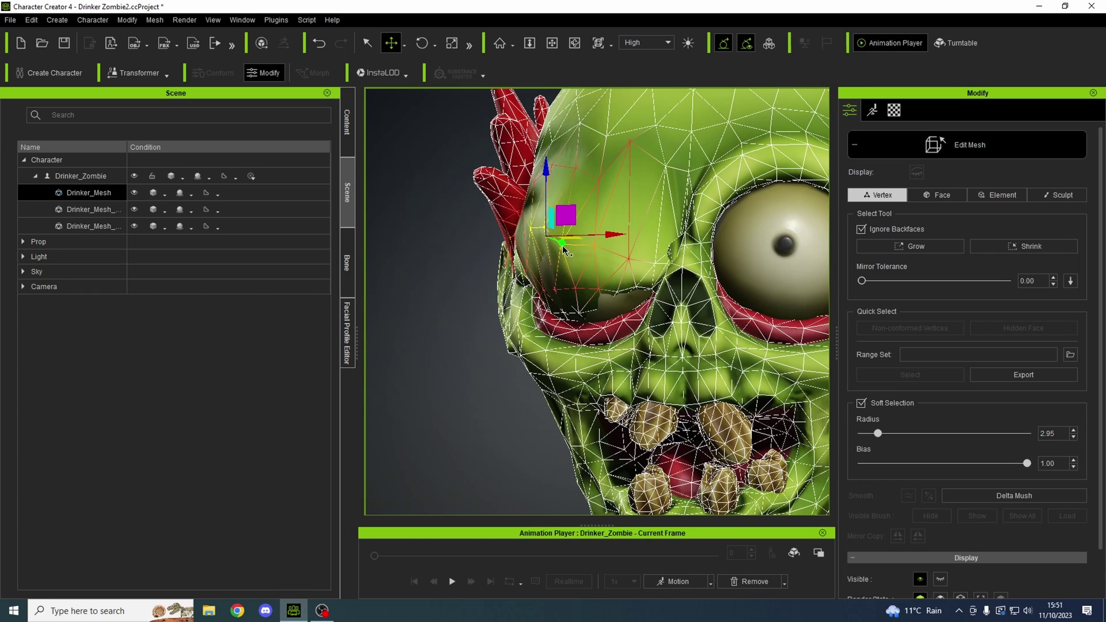
click(566, 301)
drag(572, 303, 567, 303)
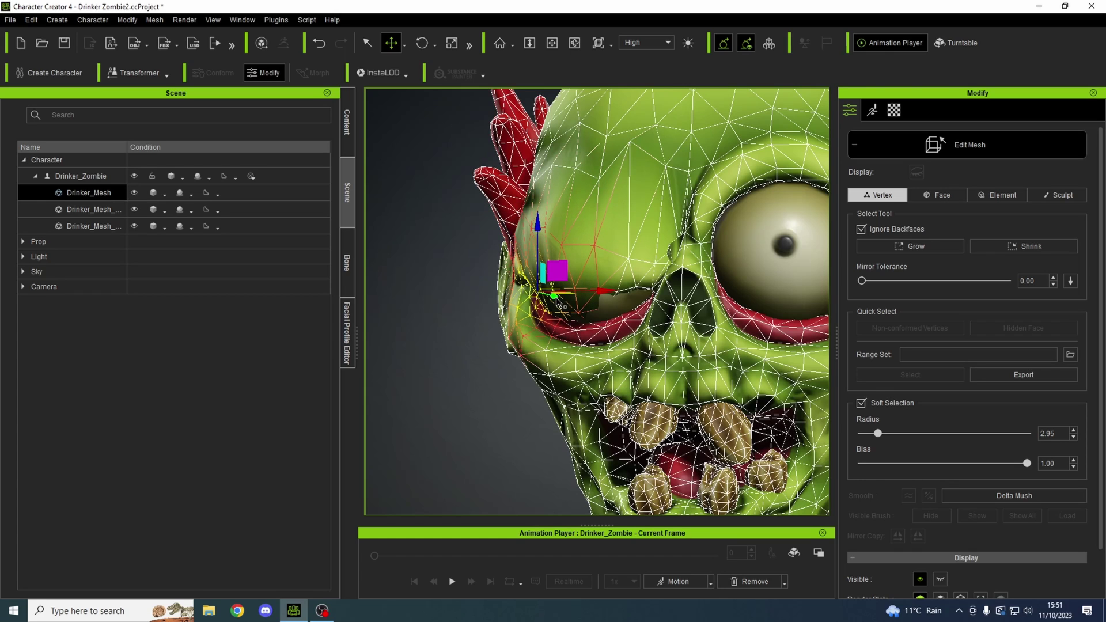
click(621, 294)
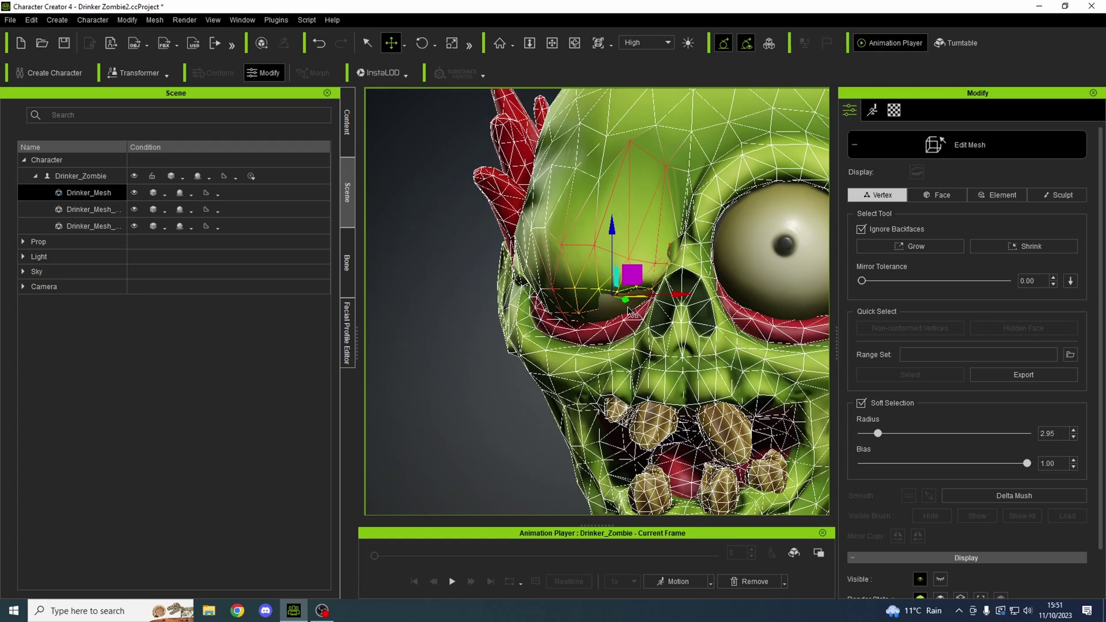
drag(611, 231, 613, 245)
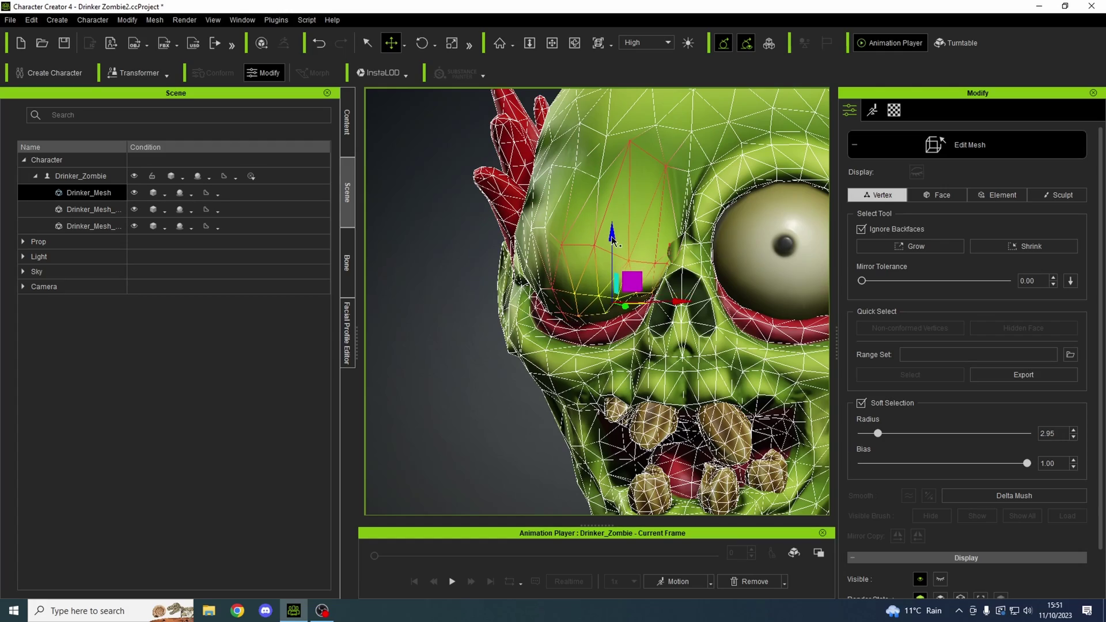
scroll(611, 245, down, 5)
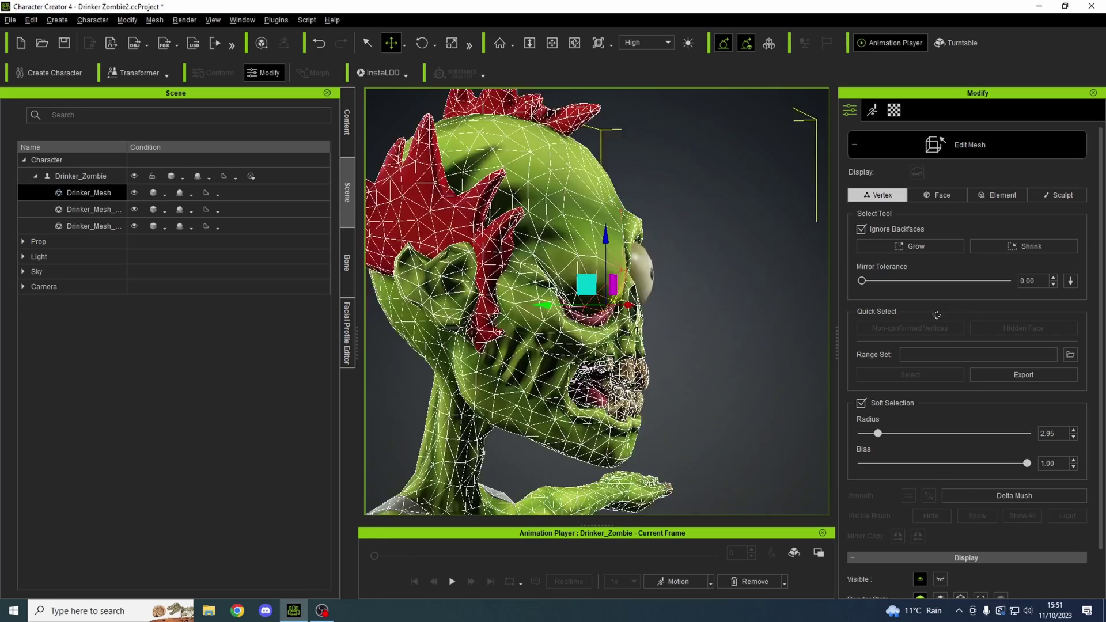
Reposition several brow vertices around the right eye, nudging them inward and lowering them.
mouse_move(596, 303)
right_down()
mouse_move(475, 302)
mouse_move(657, 303)
mouse_move(484, 302)
right_up()
click(587, 274)
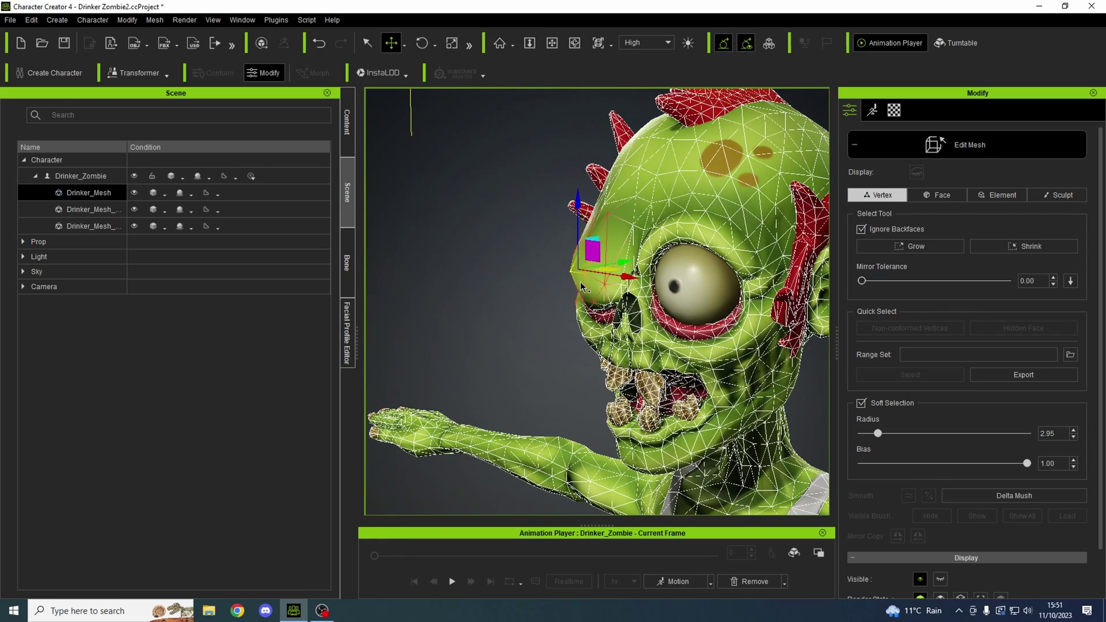
drag(623, 261, 635, 255)
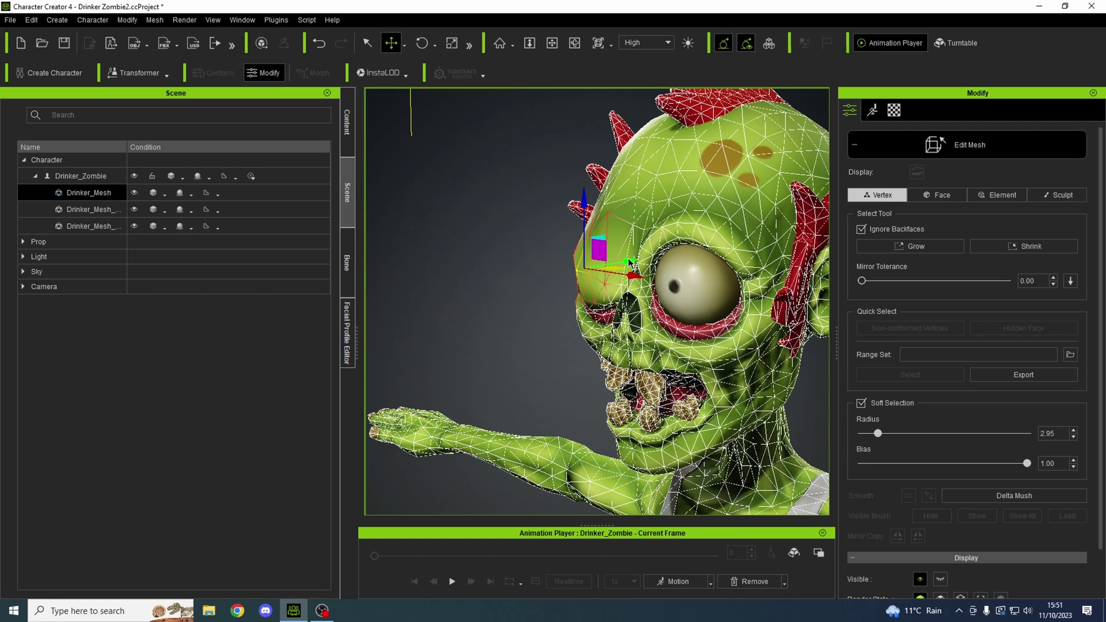
click(611, 216)
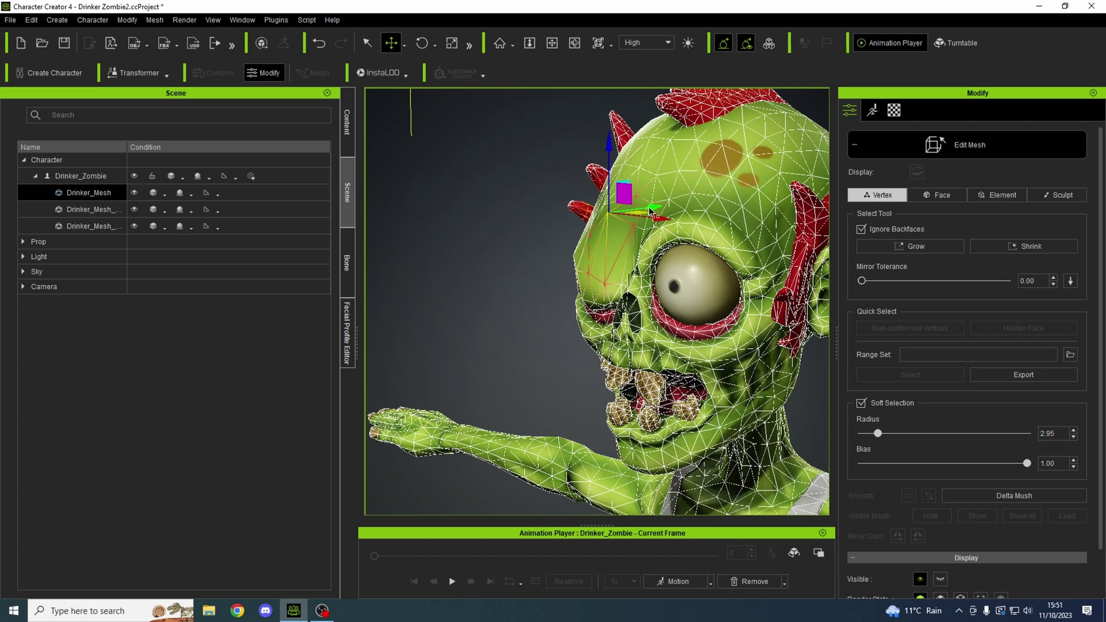
drag(610, 149, 612, 164)
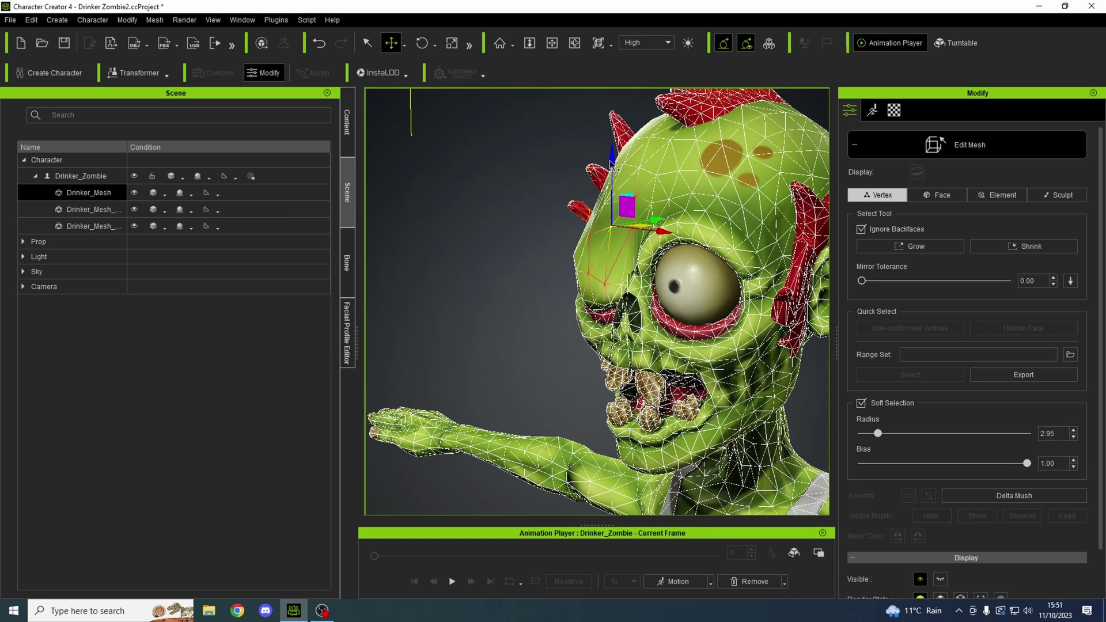
alt+drag(605, 241, 679, 237)
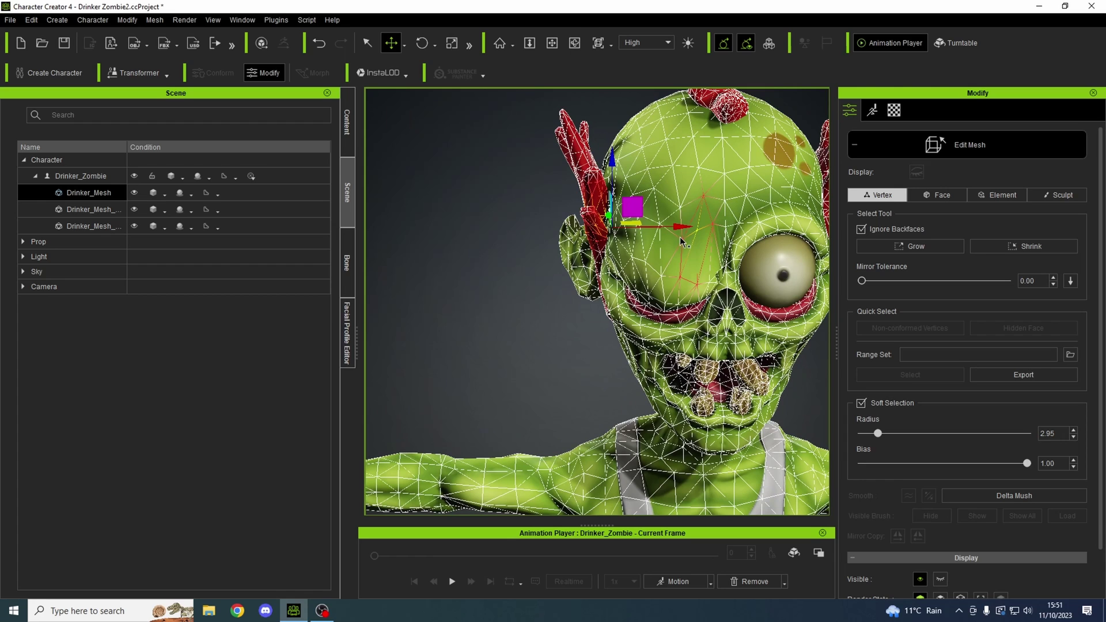
click(681, 239)
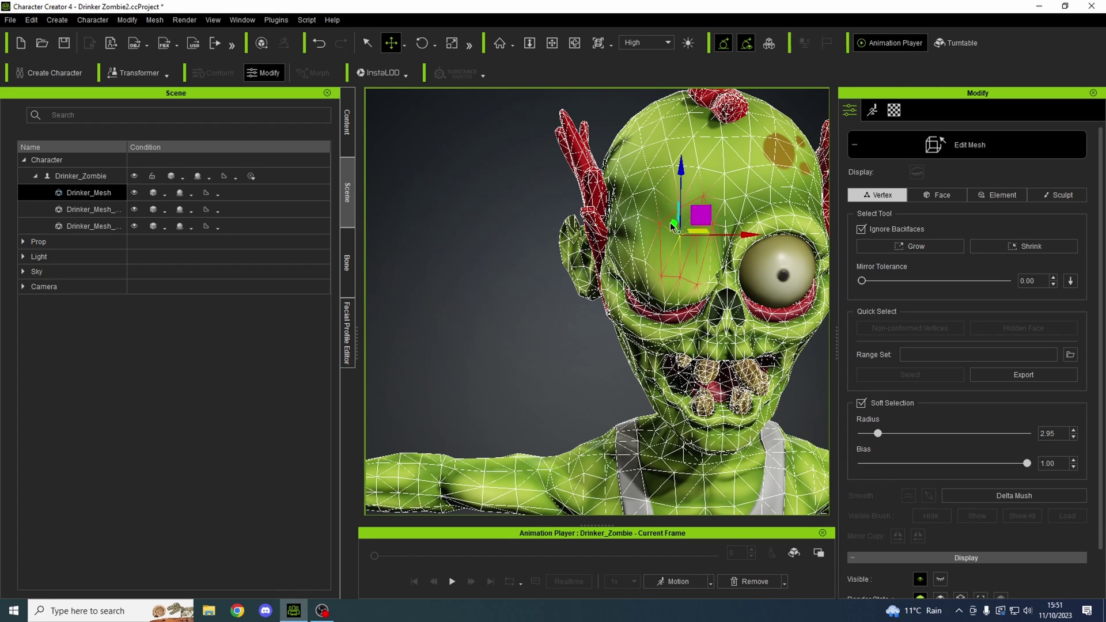
scroll(704, 240, up, 2)
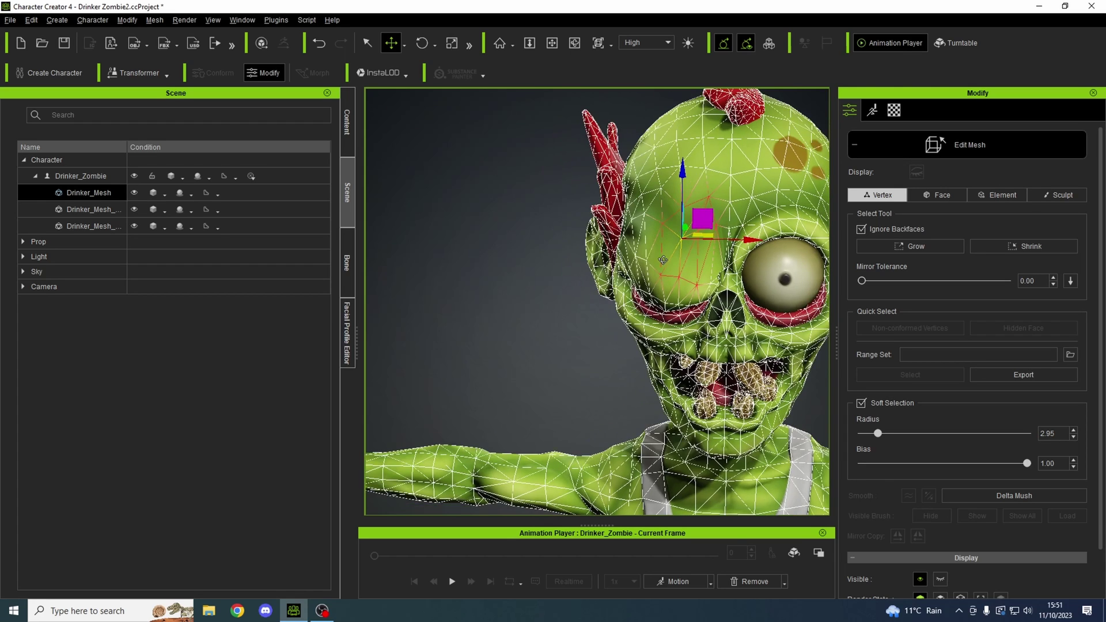
scroll(704, 240, up, 2)
alt+middle_drag(691, 260, 544, 304)
scroll(545, 305, down, 3)
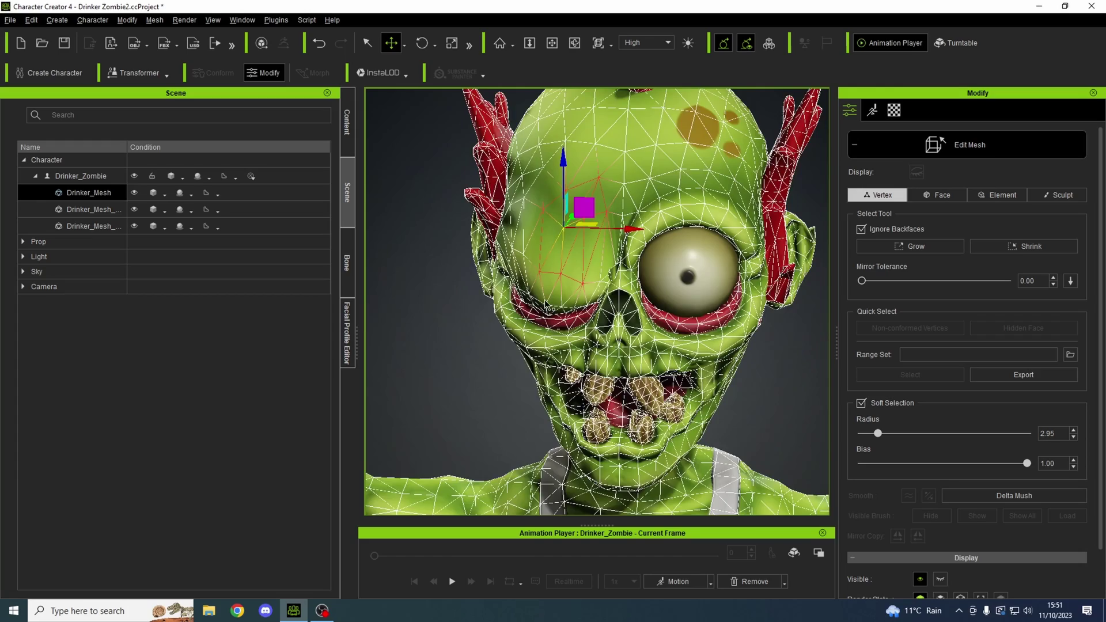
alt+drag(544, 305, 575, 257)
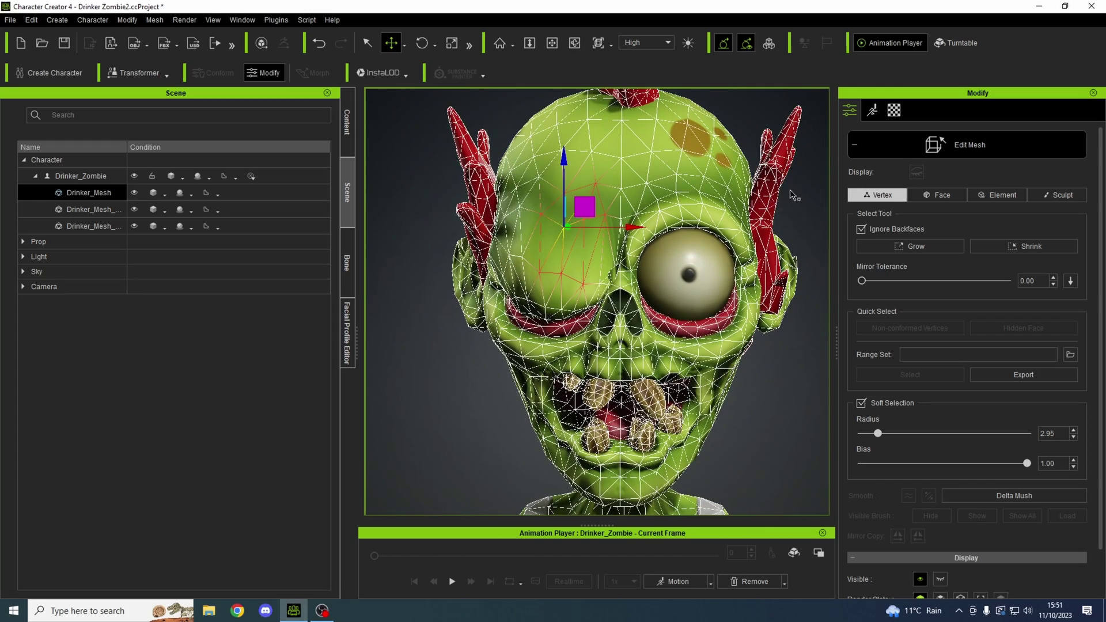
Test Eye_Blink_R at several strengths, leave it at about 60, and resume Edit Mesh.
click(348, 333)
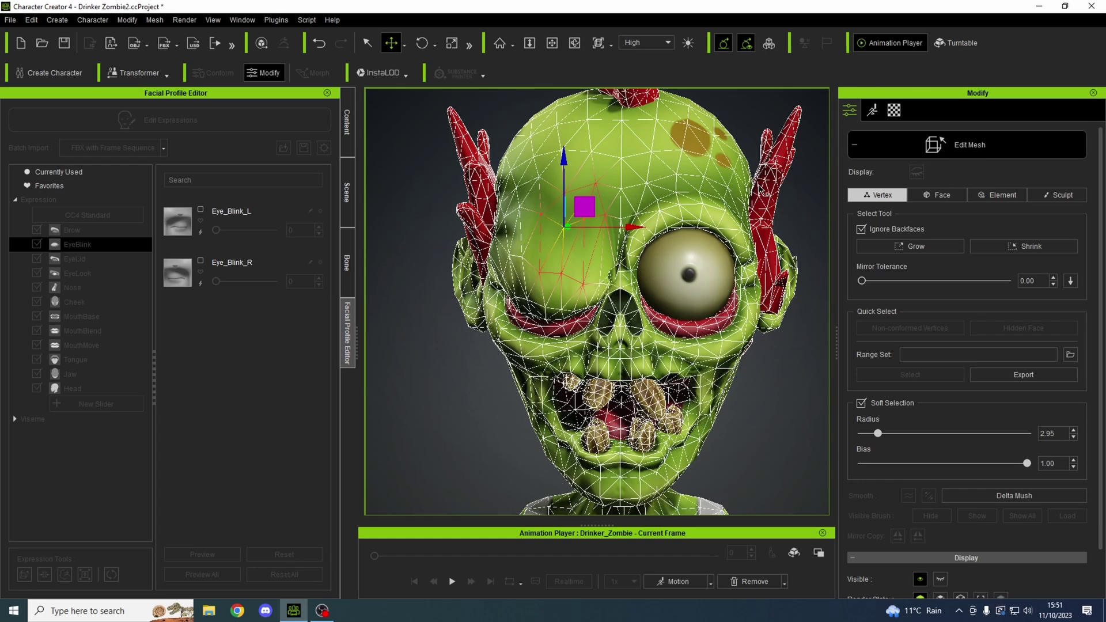
click(855, 143)
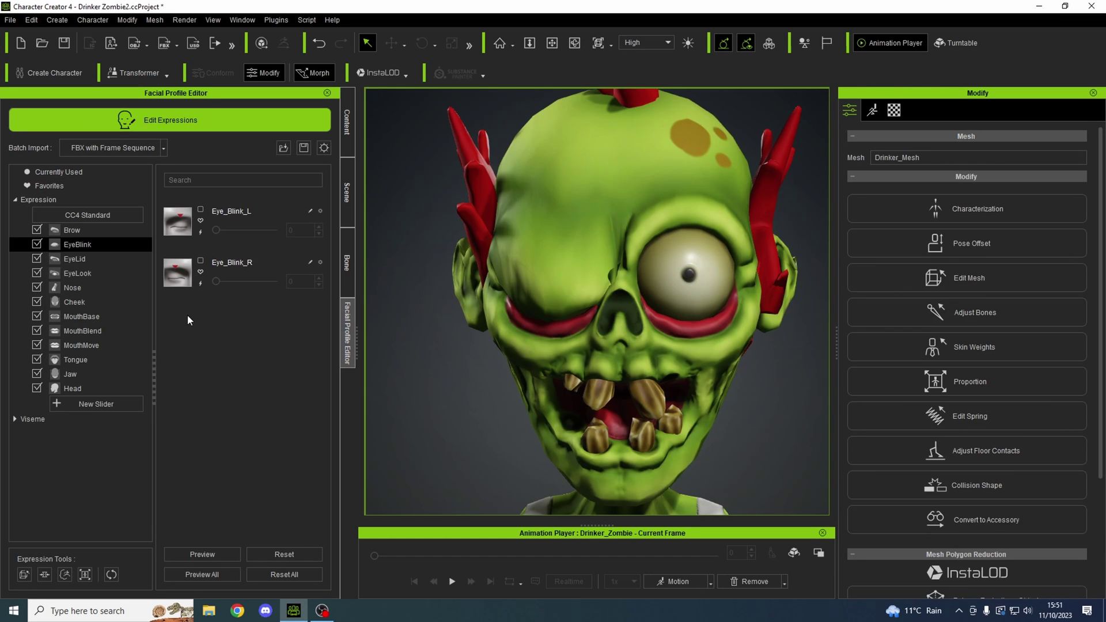
click(201, 283)
mouse_move(273, 281)
mouse_down()
mouse_move(179, 283)
mouse_move(260, 280)
mouse_up()
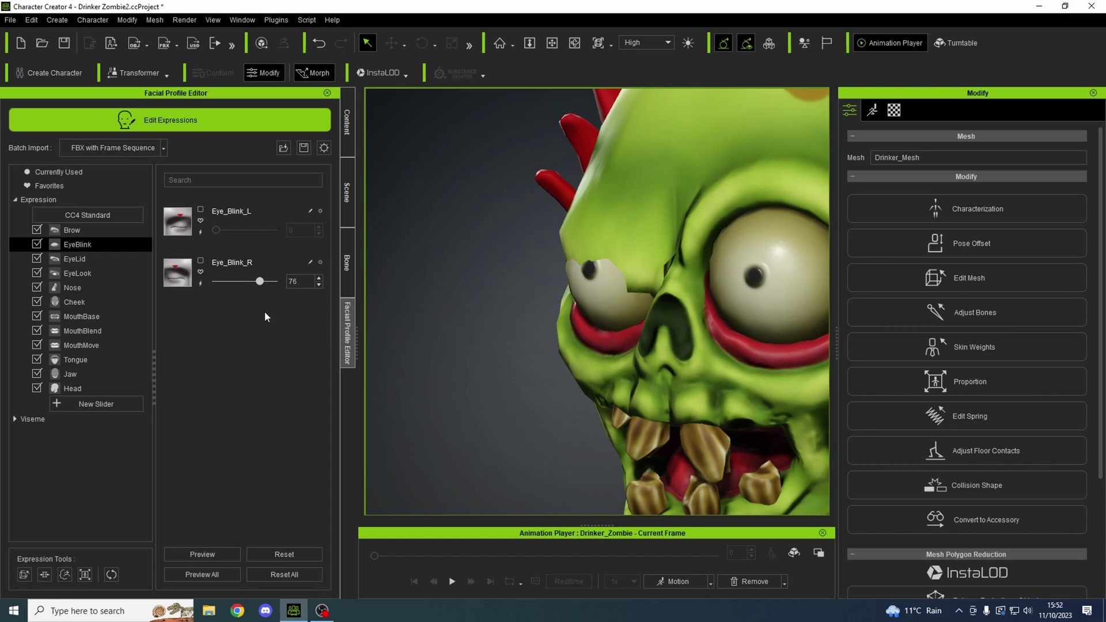
drag(260, 283, 249, 282)
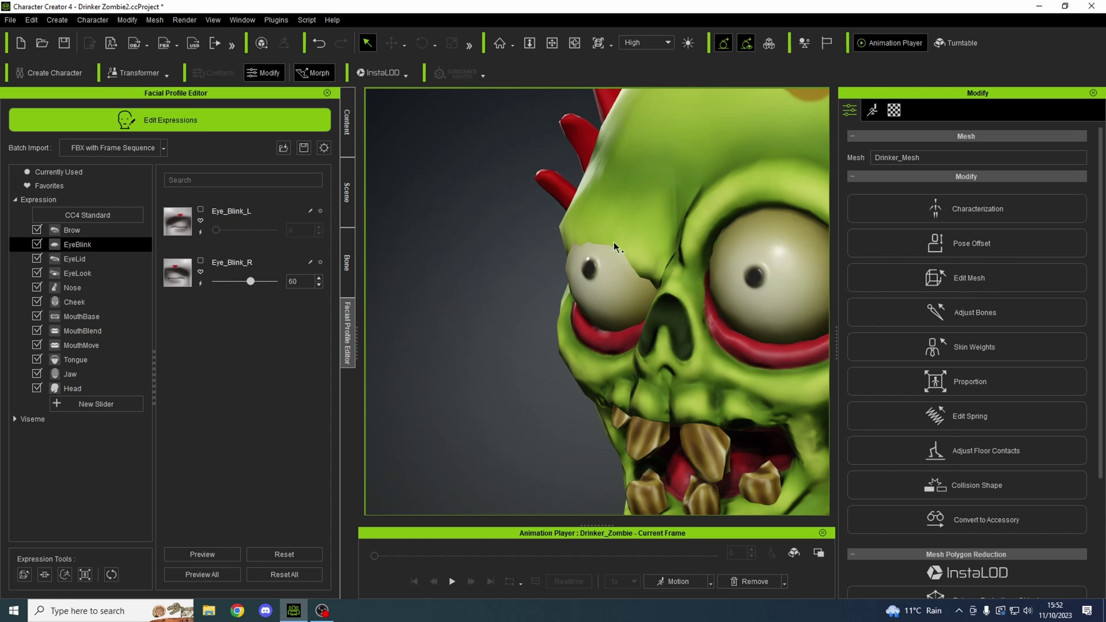
click(27, 576)
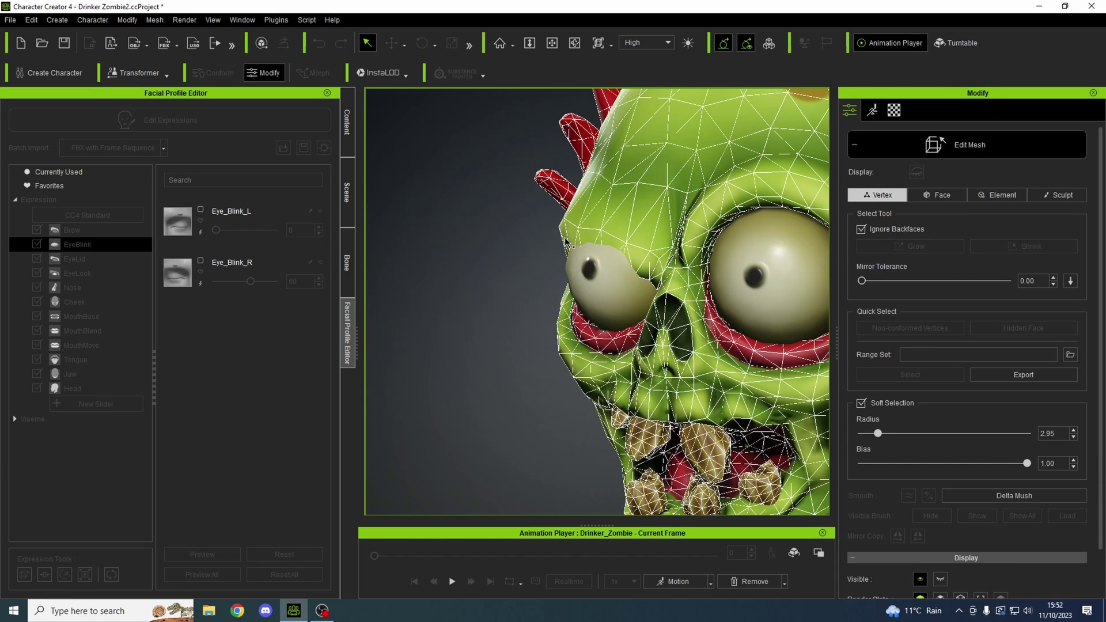
Marquee-select the vertices around the right eye and shift them sideways with Move.
drag(593, 242, 613, 259)
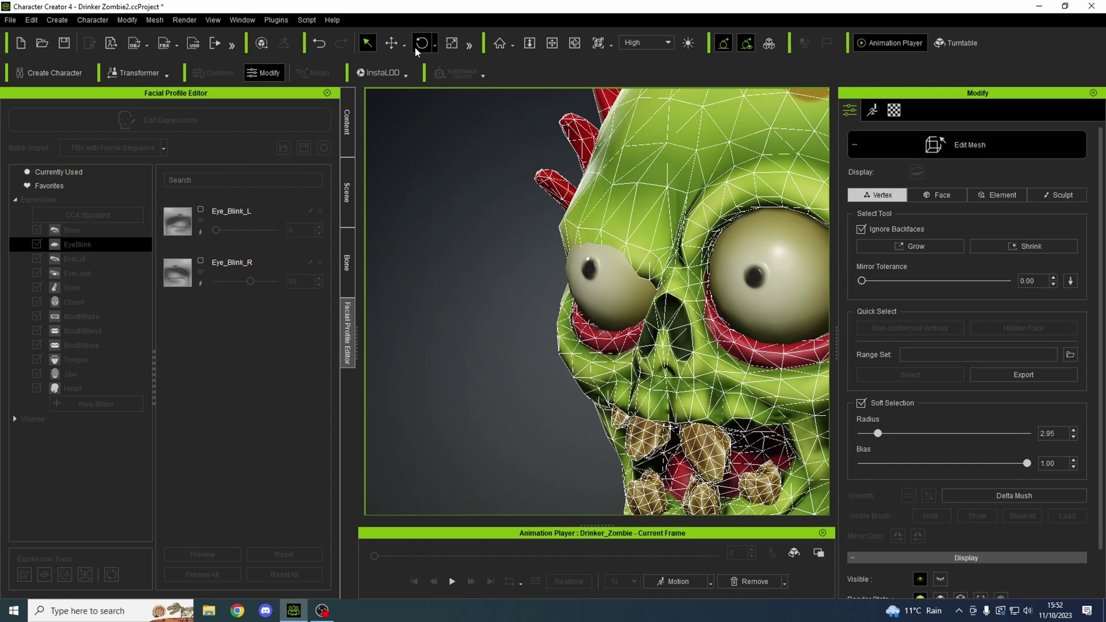
click(395, 47)
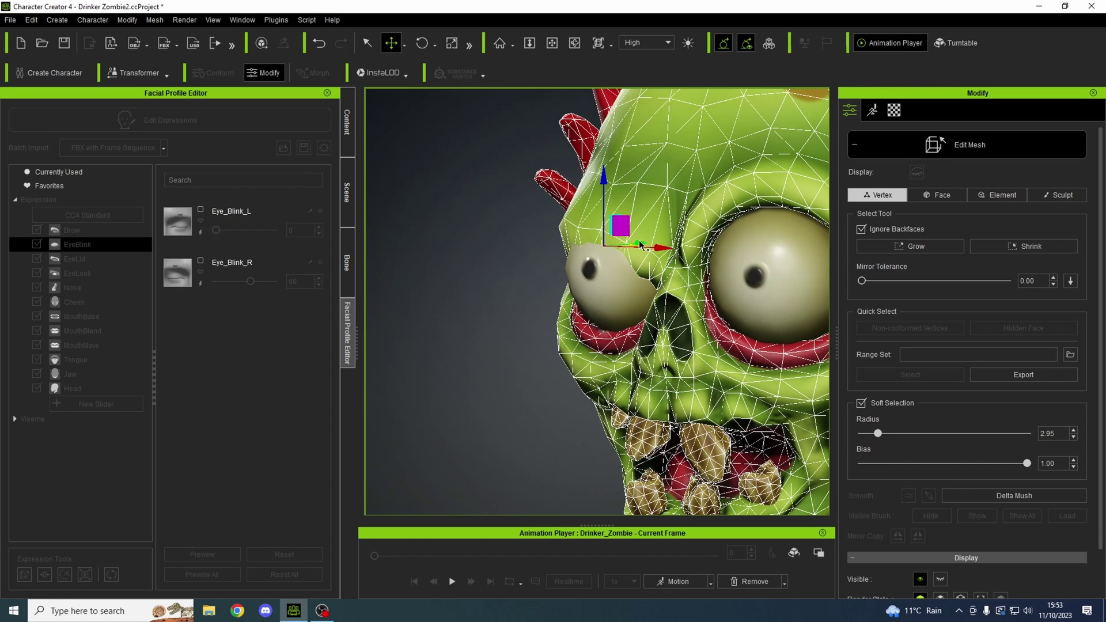
drag(636, 242, 634, 246)
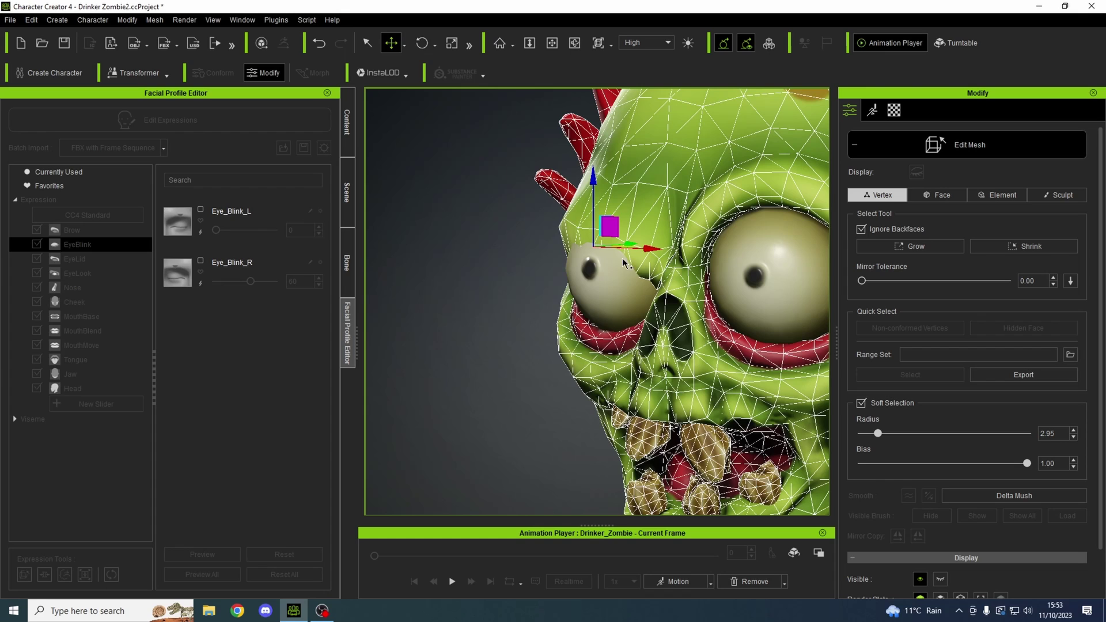
Push individual eye, nose-bridge and lower-corner vertices sideways so the lid covers the eyeball.
click(653, 265)
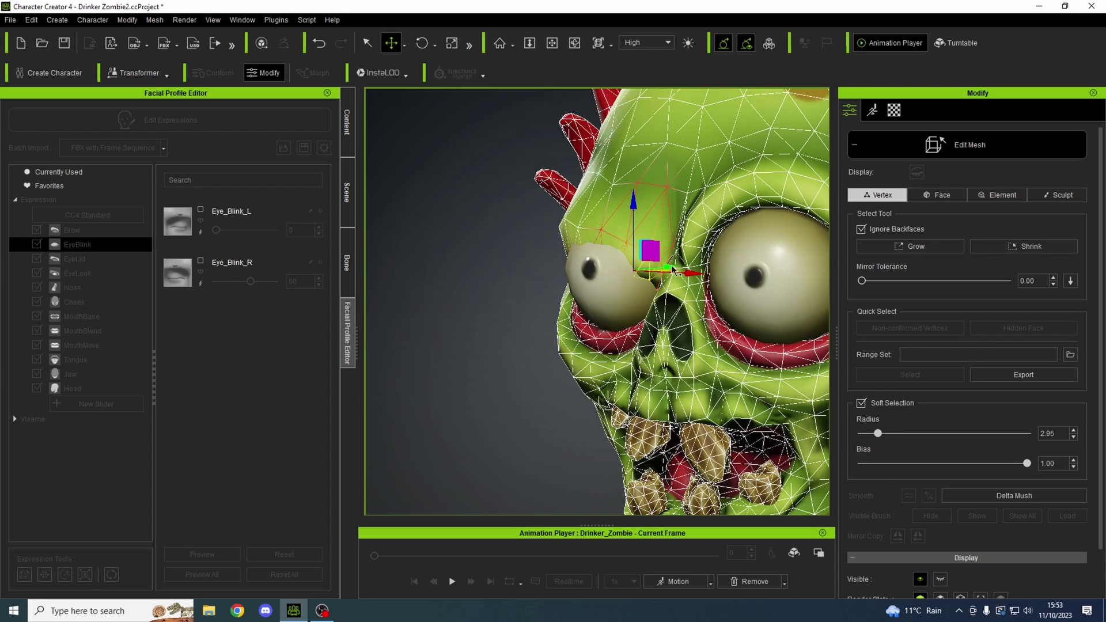
drag(673, 270, 659, 268)
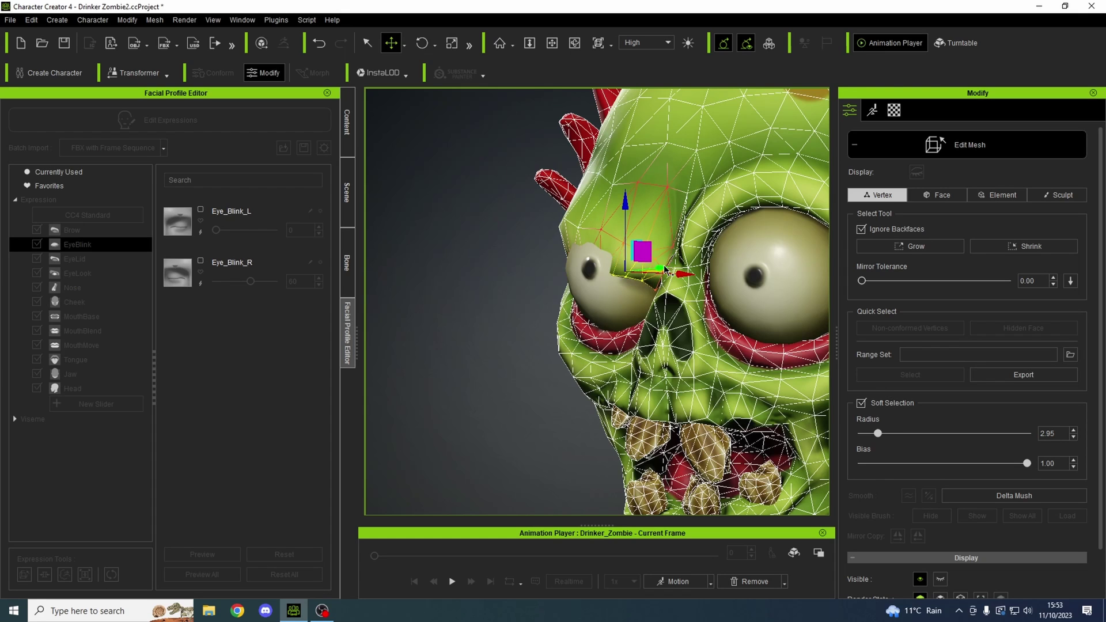
click(595, 264)
drag(638, 259, 619, 257)
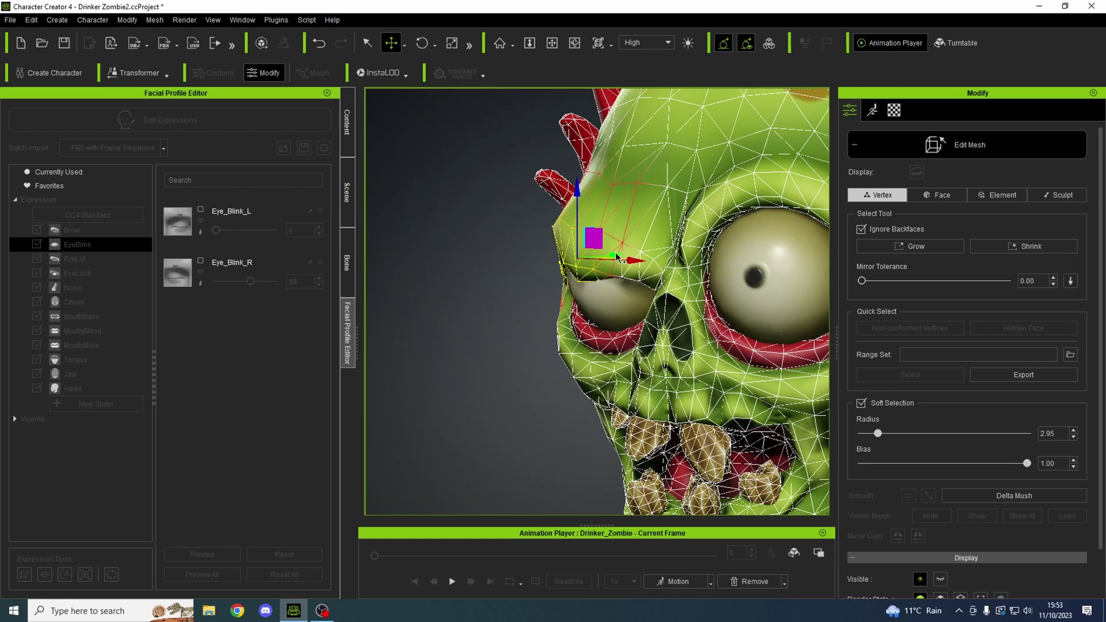
click(635, 286)
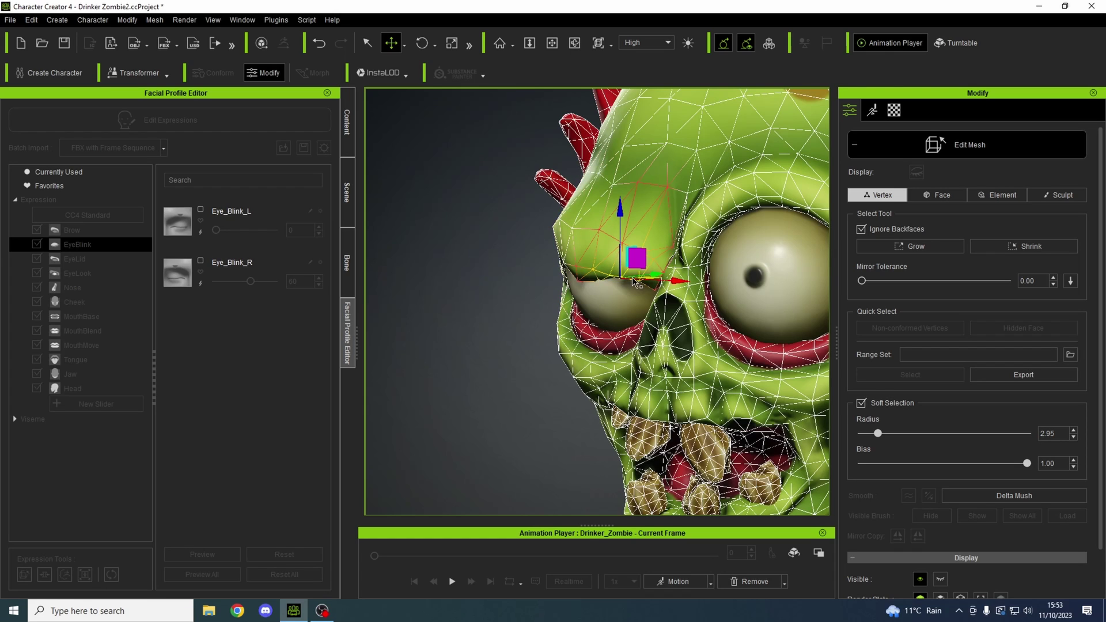
drag(656, 276, 649, 276)
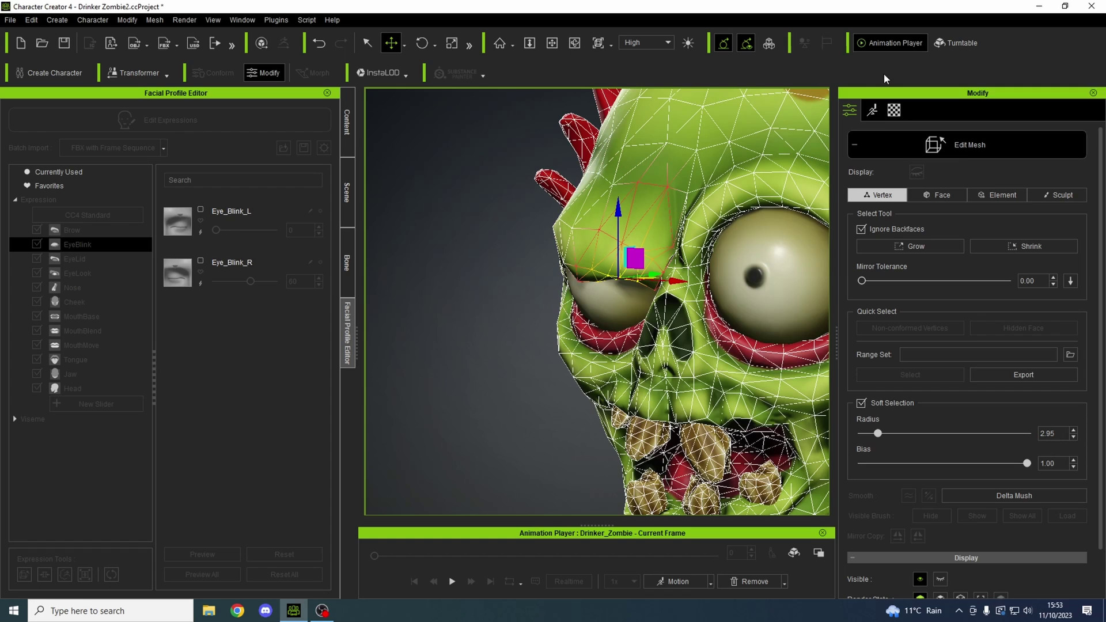
Exit Edit Mesh and scrub Eye_Blink_R between partial and full strength to preview the blink.
click(853, 145)
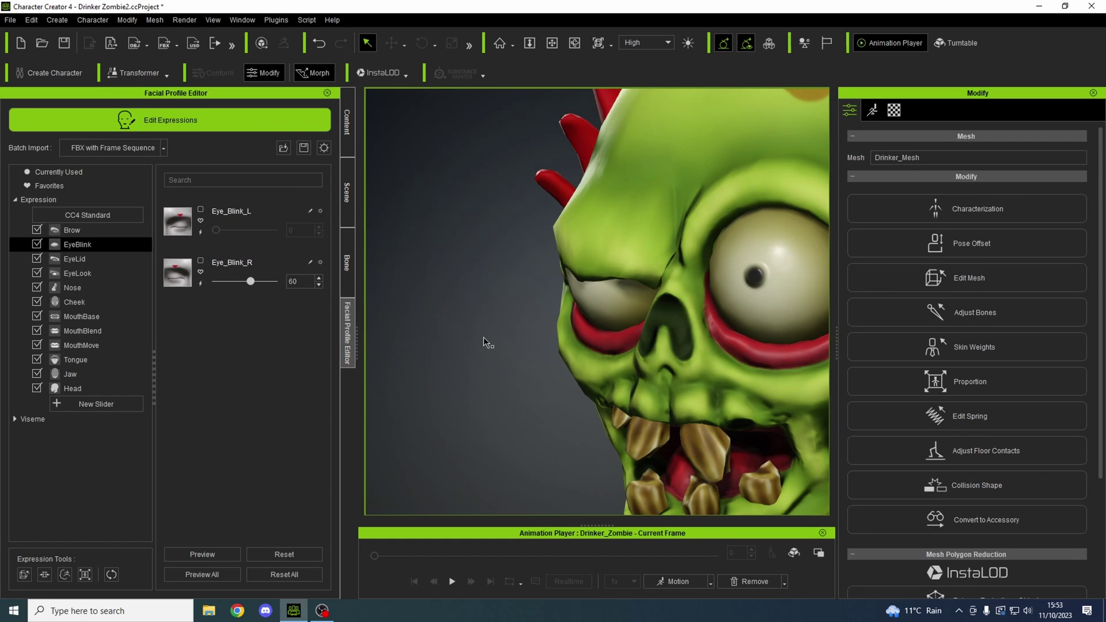
mouse_move(250, 281)
mouse_down()
mouse_move(273, 282)
mouse_move(184, 263)
mouse_up()
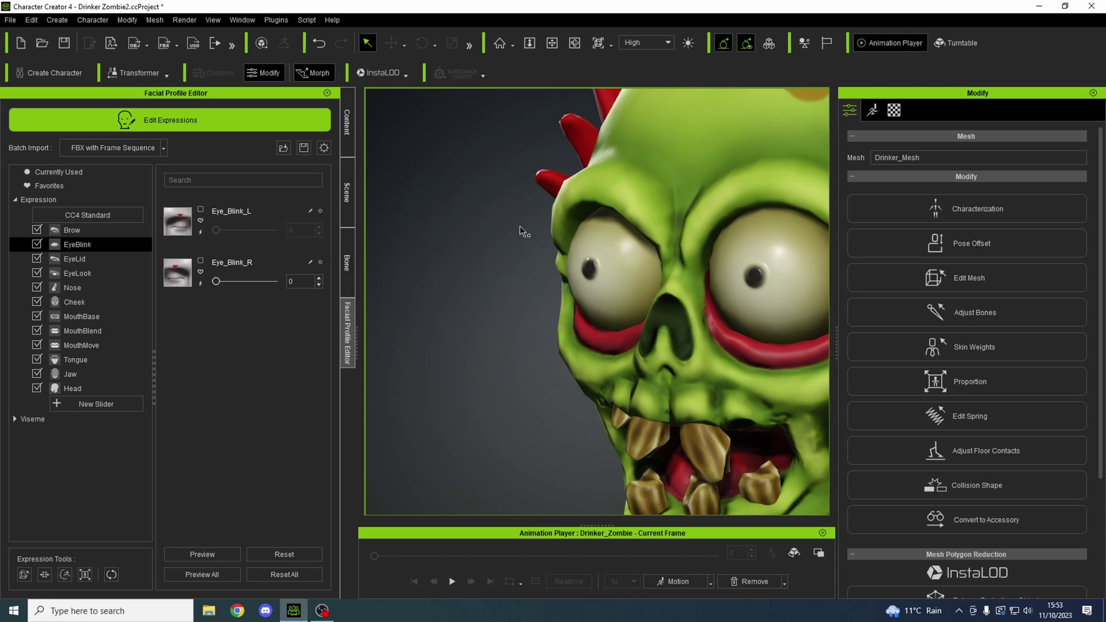
drag(217, 282, 285, 281)
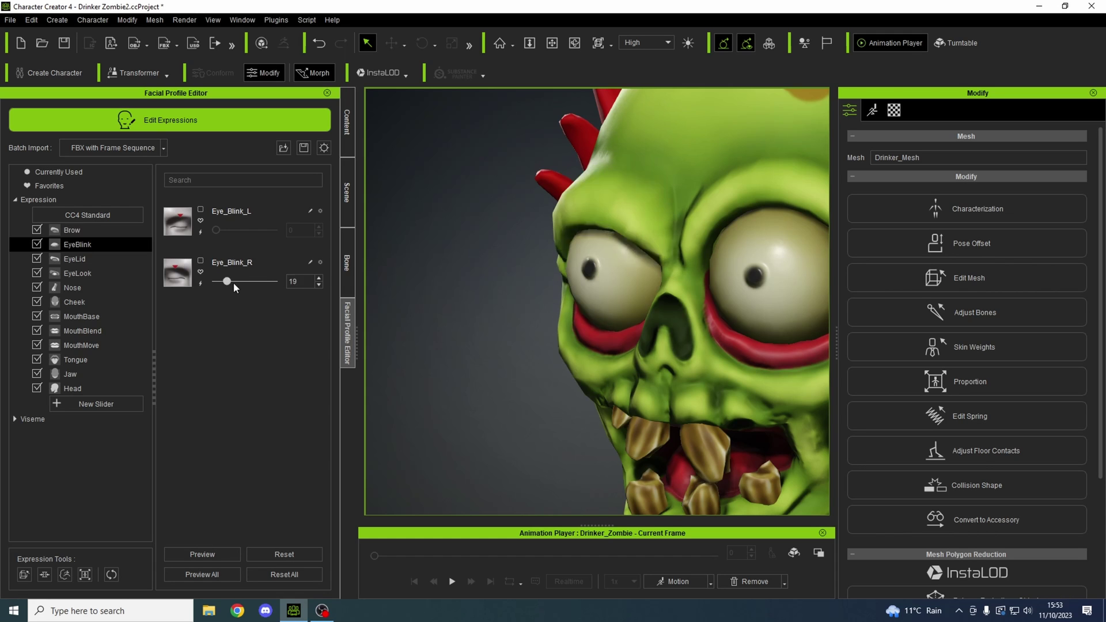